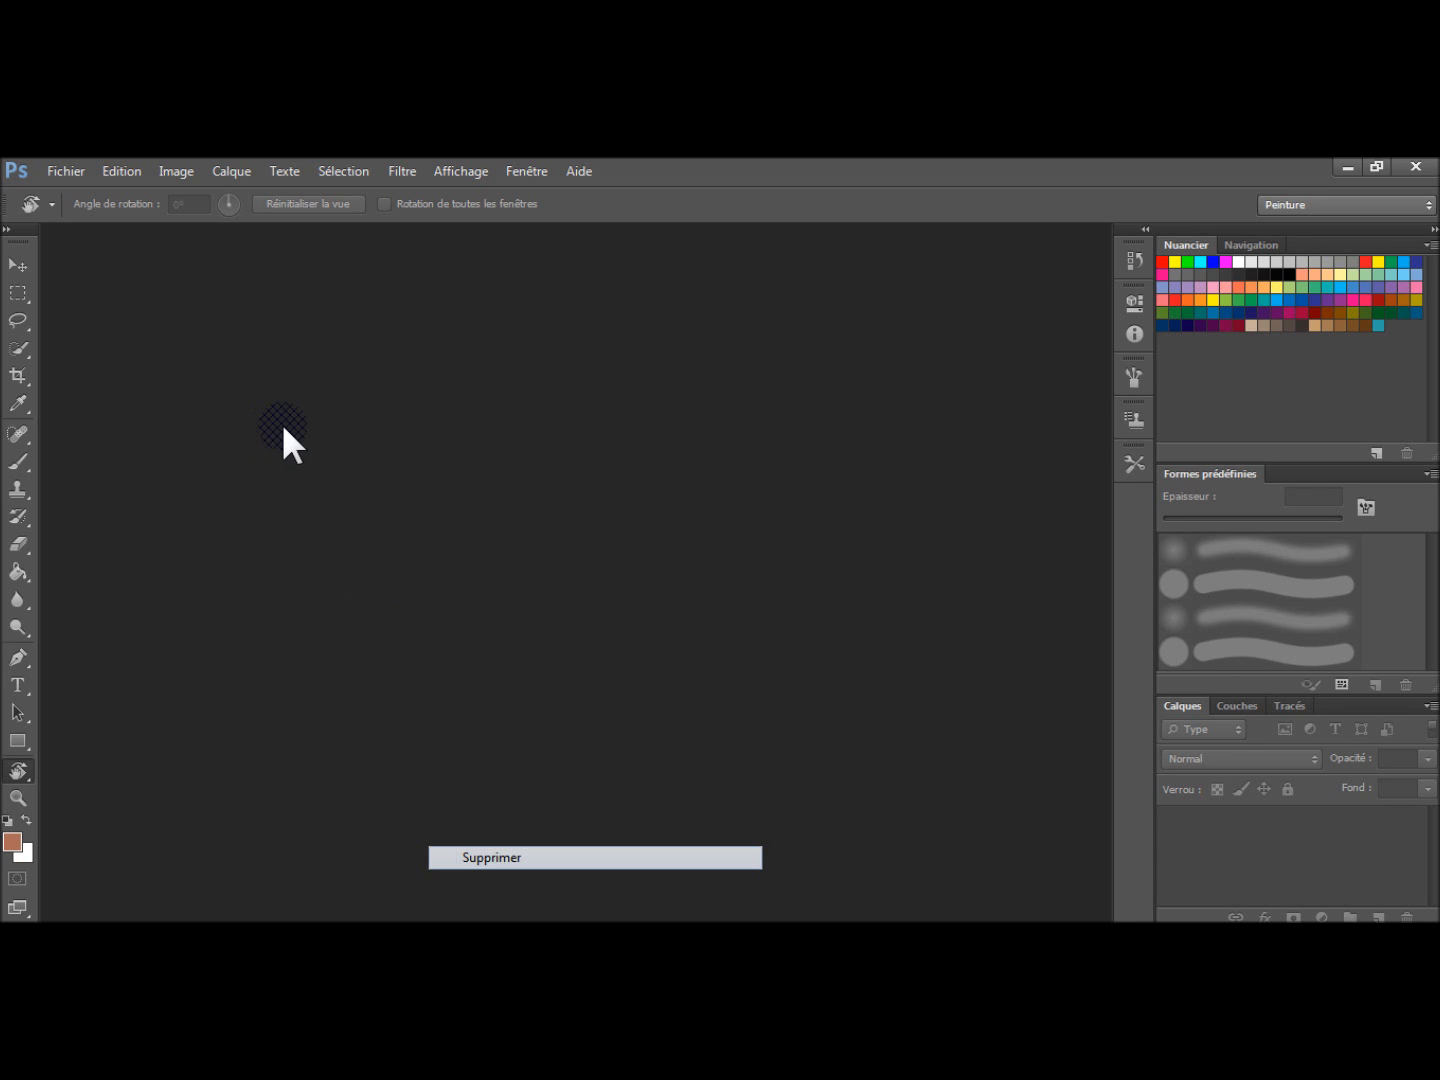
Step: Open the image Determiner du regard Nana.png from the Photos Internet folder
click(58, 165)
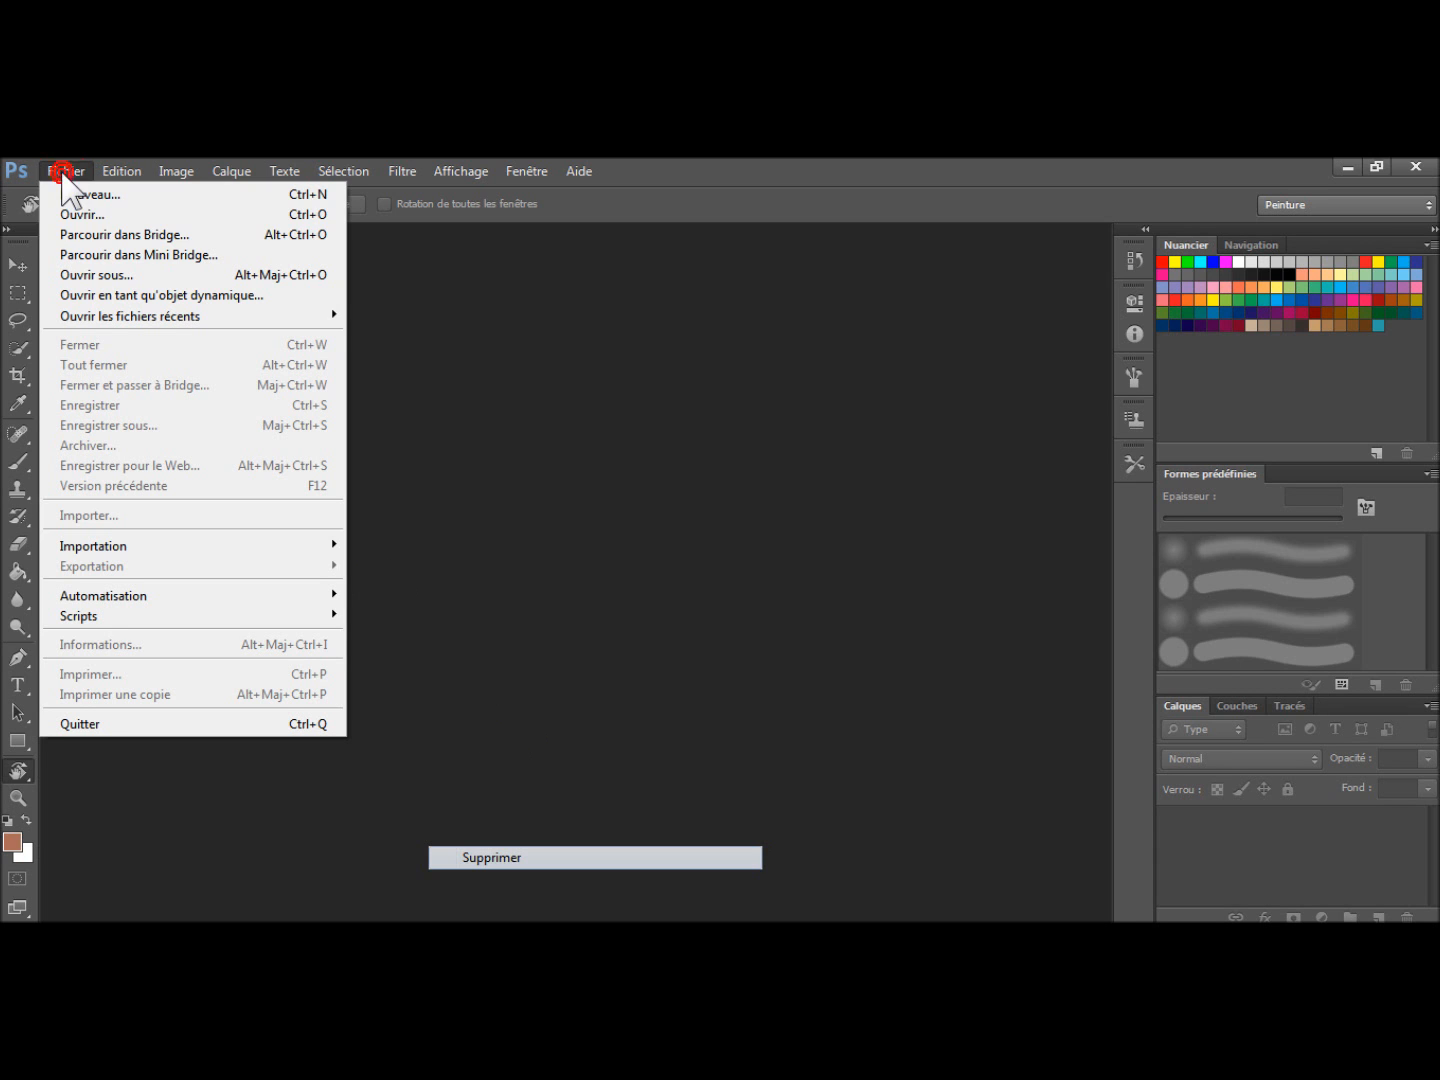
click(338, 314)
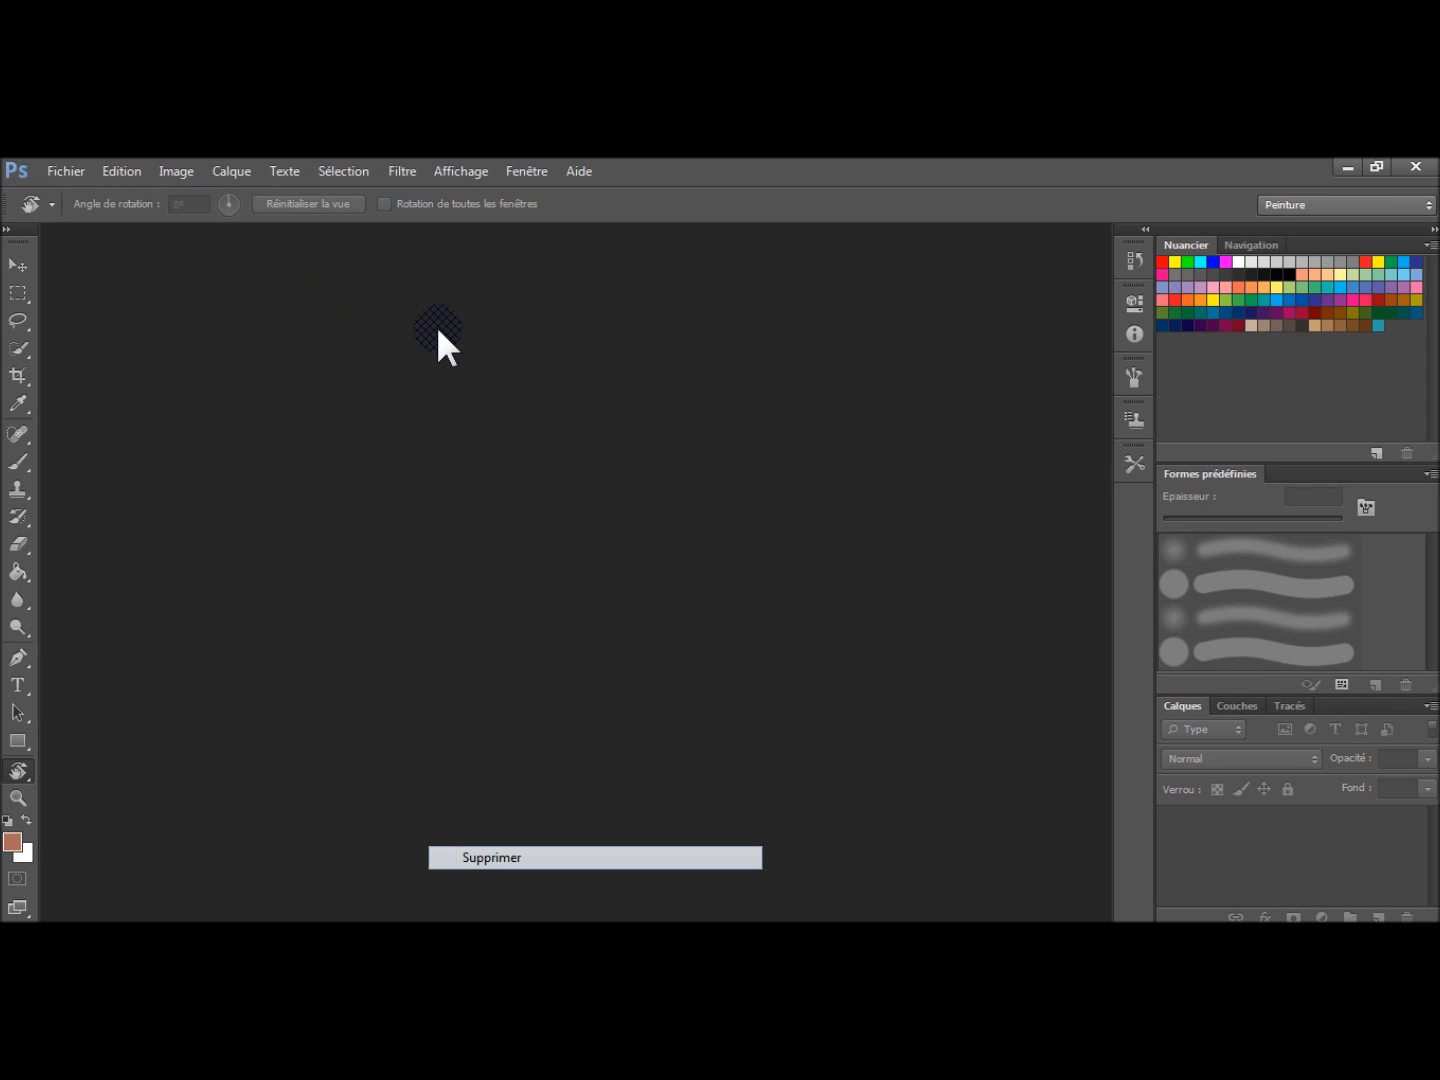
double_click(437, 330)
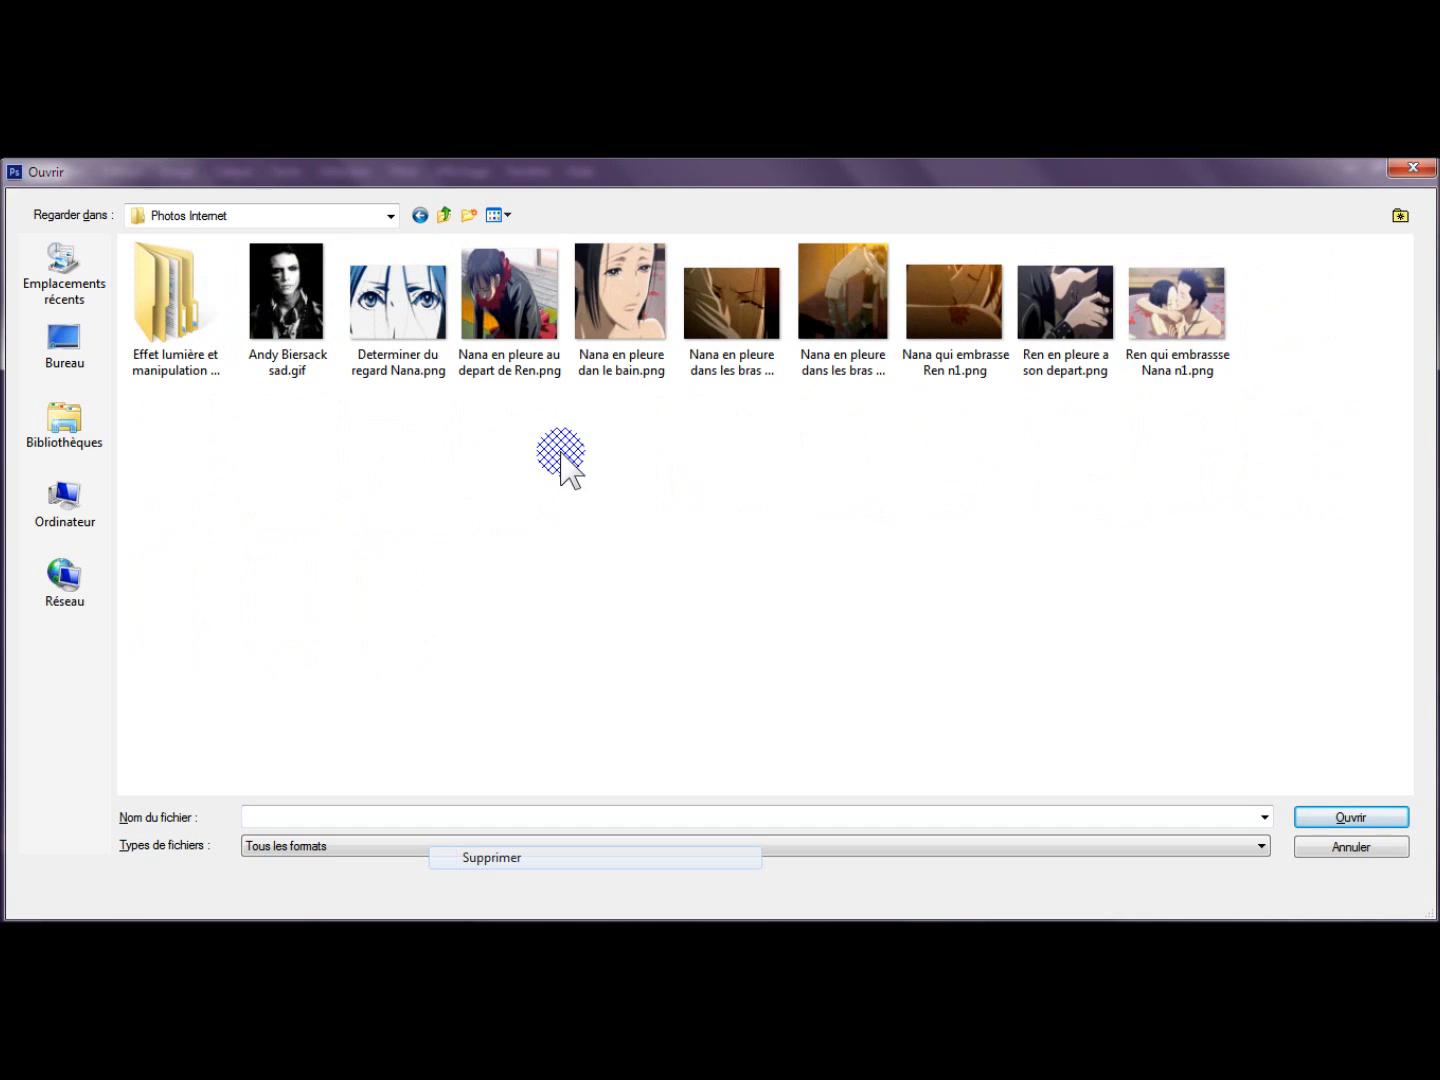
click(432, 314)
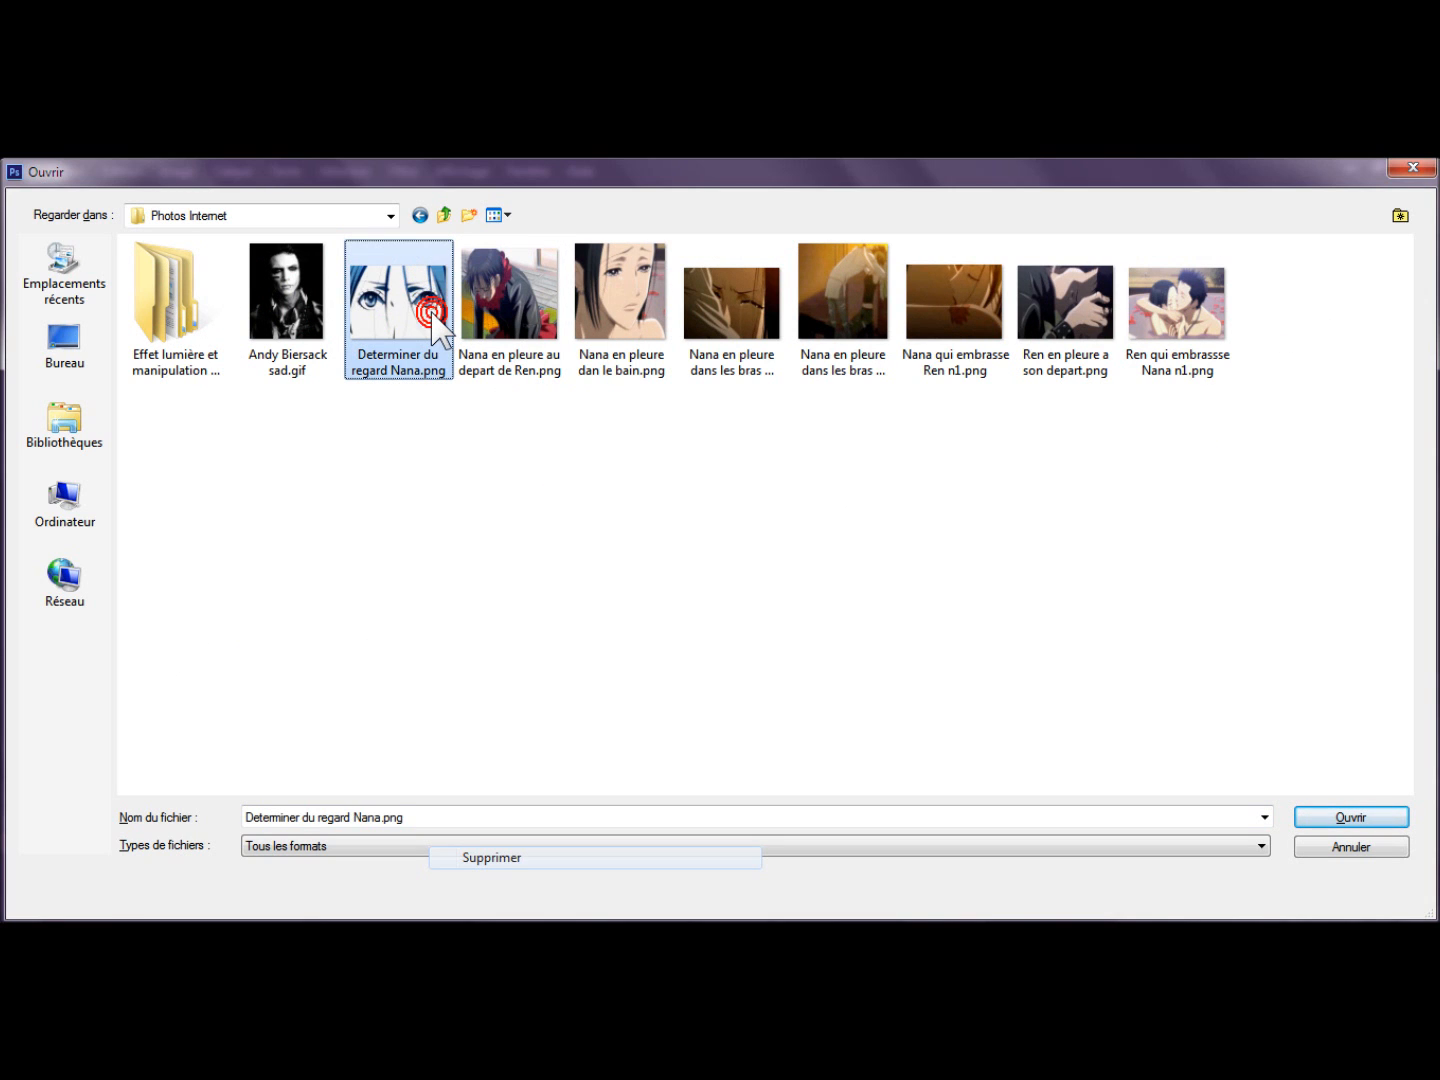
double_click(432, 314)
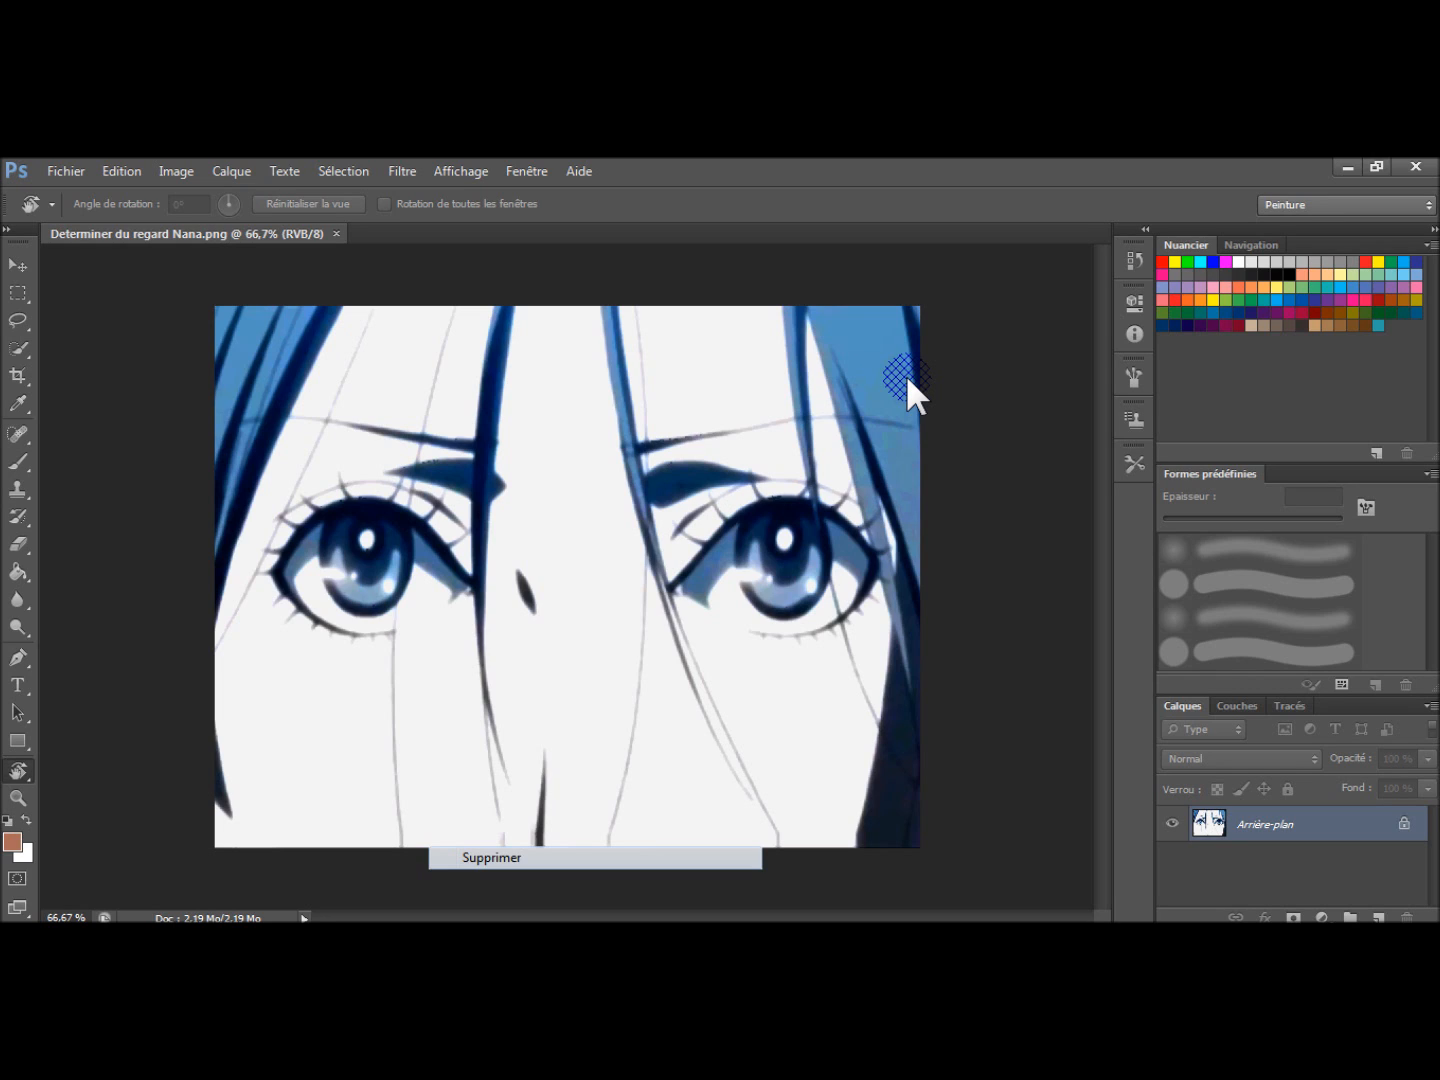
Step: Select both irises with the Quick Selection tool in add mode, using a 2 px brush
key(z)
click(456, 490)
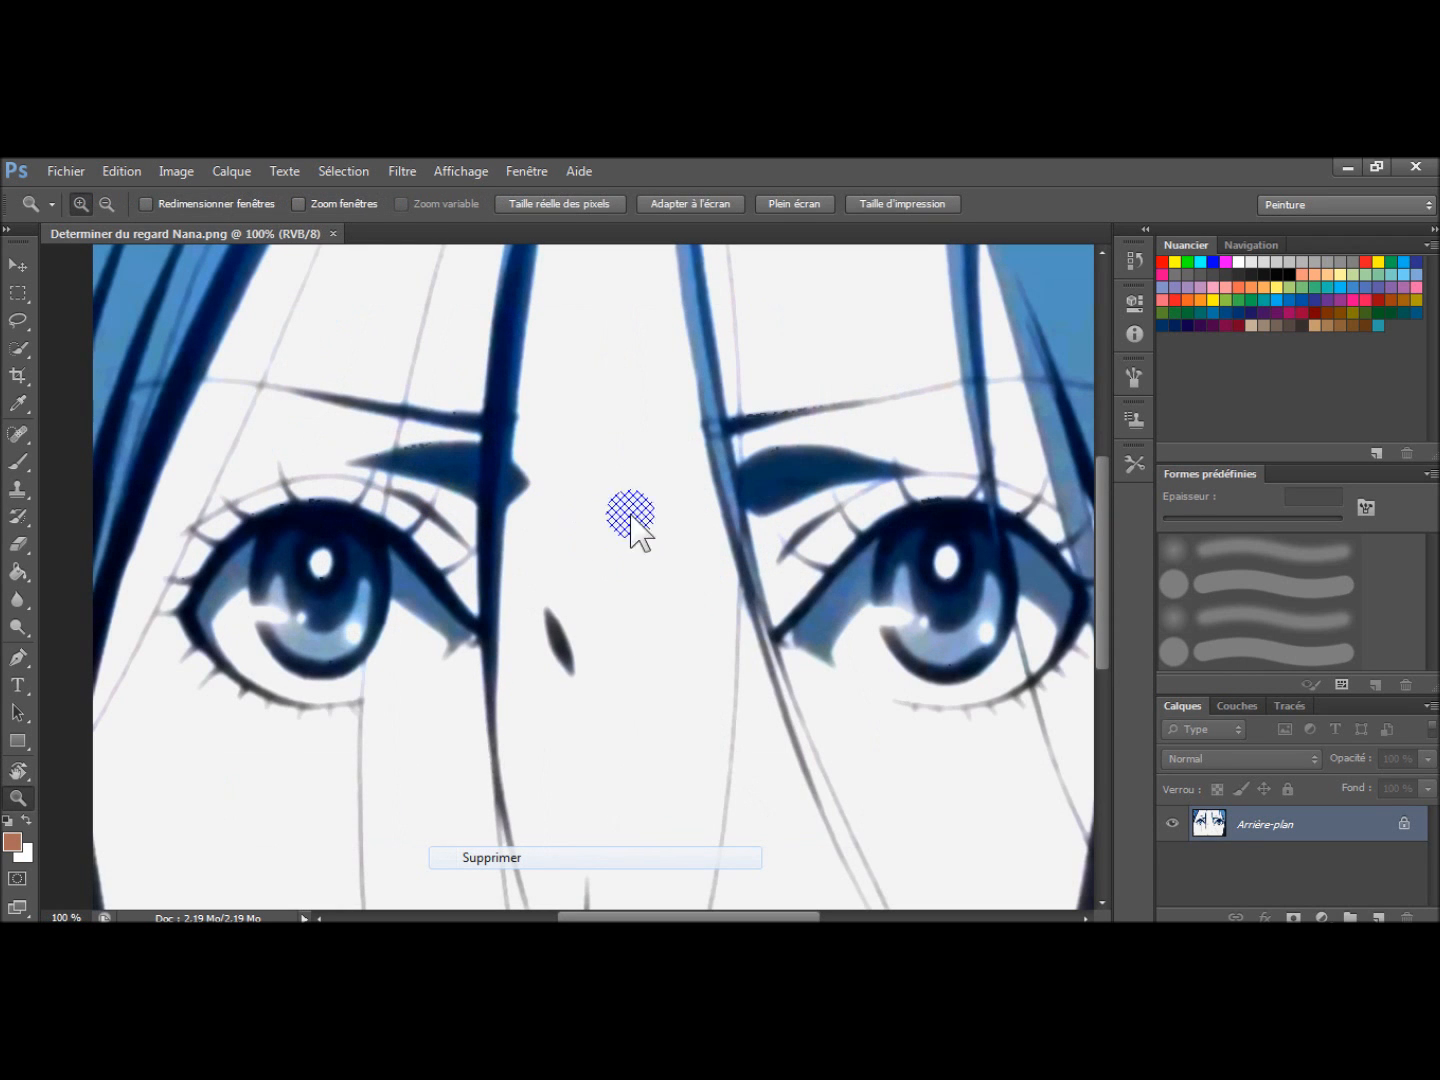
click(659, 505)
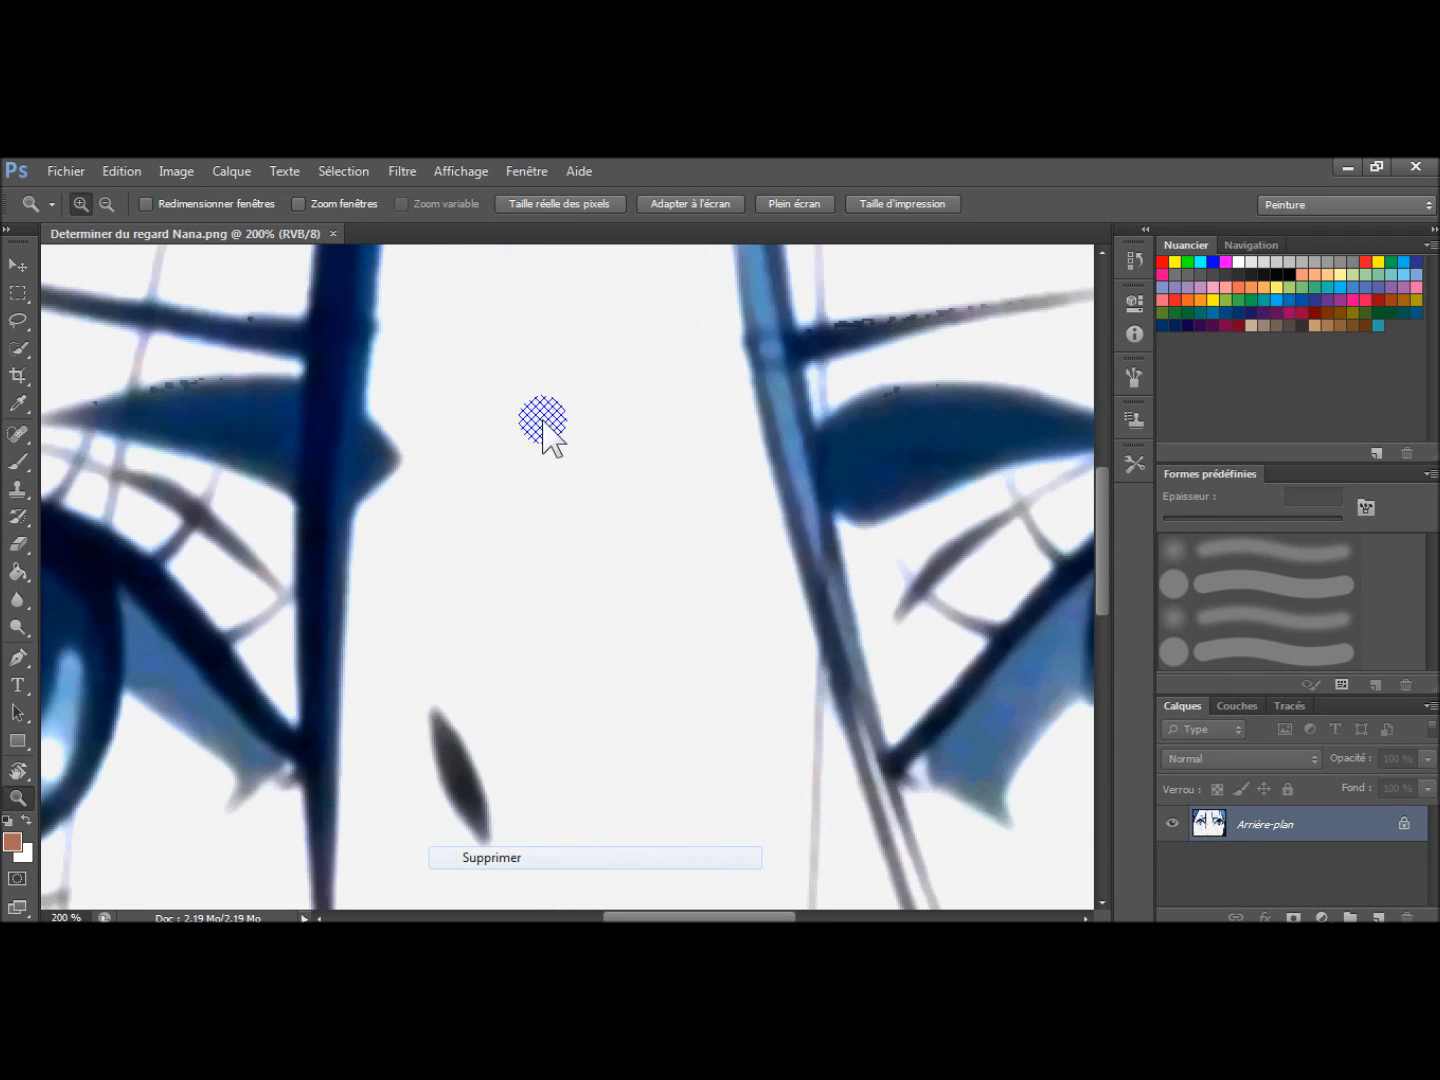
click(600, 203)
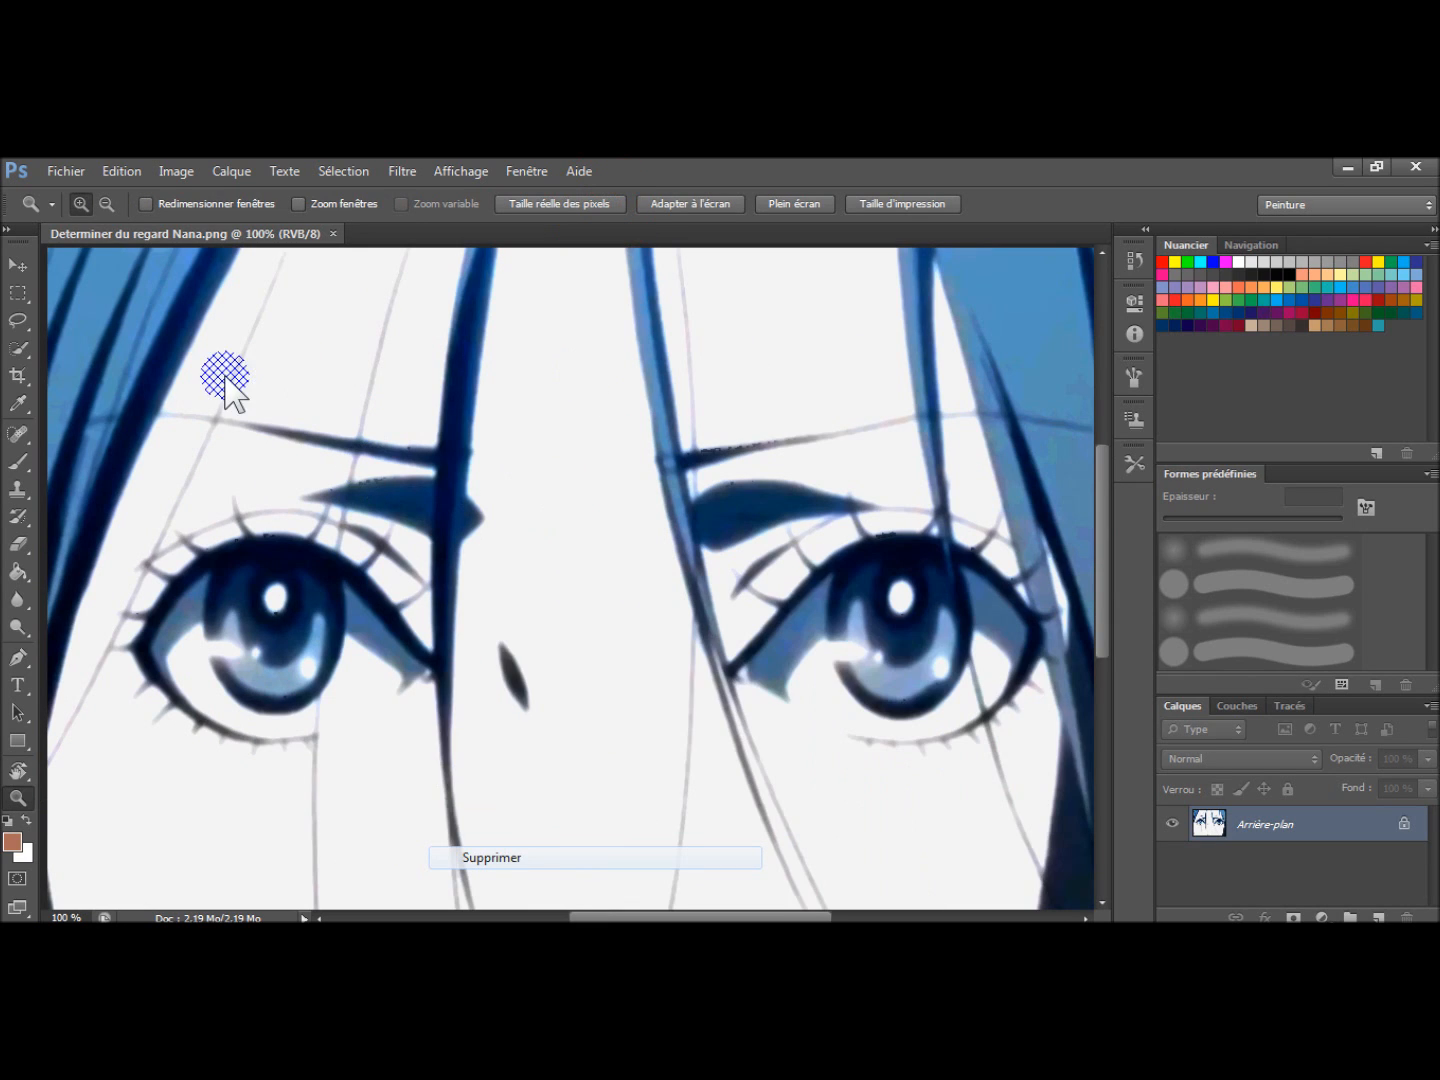
click(16, 355)
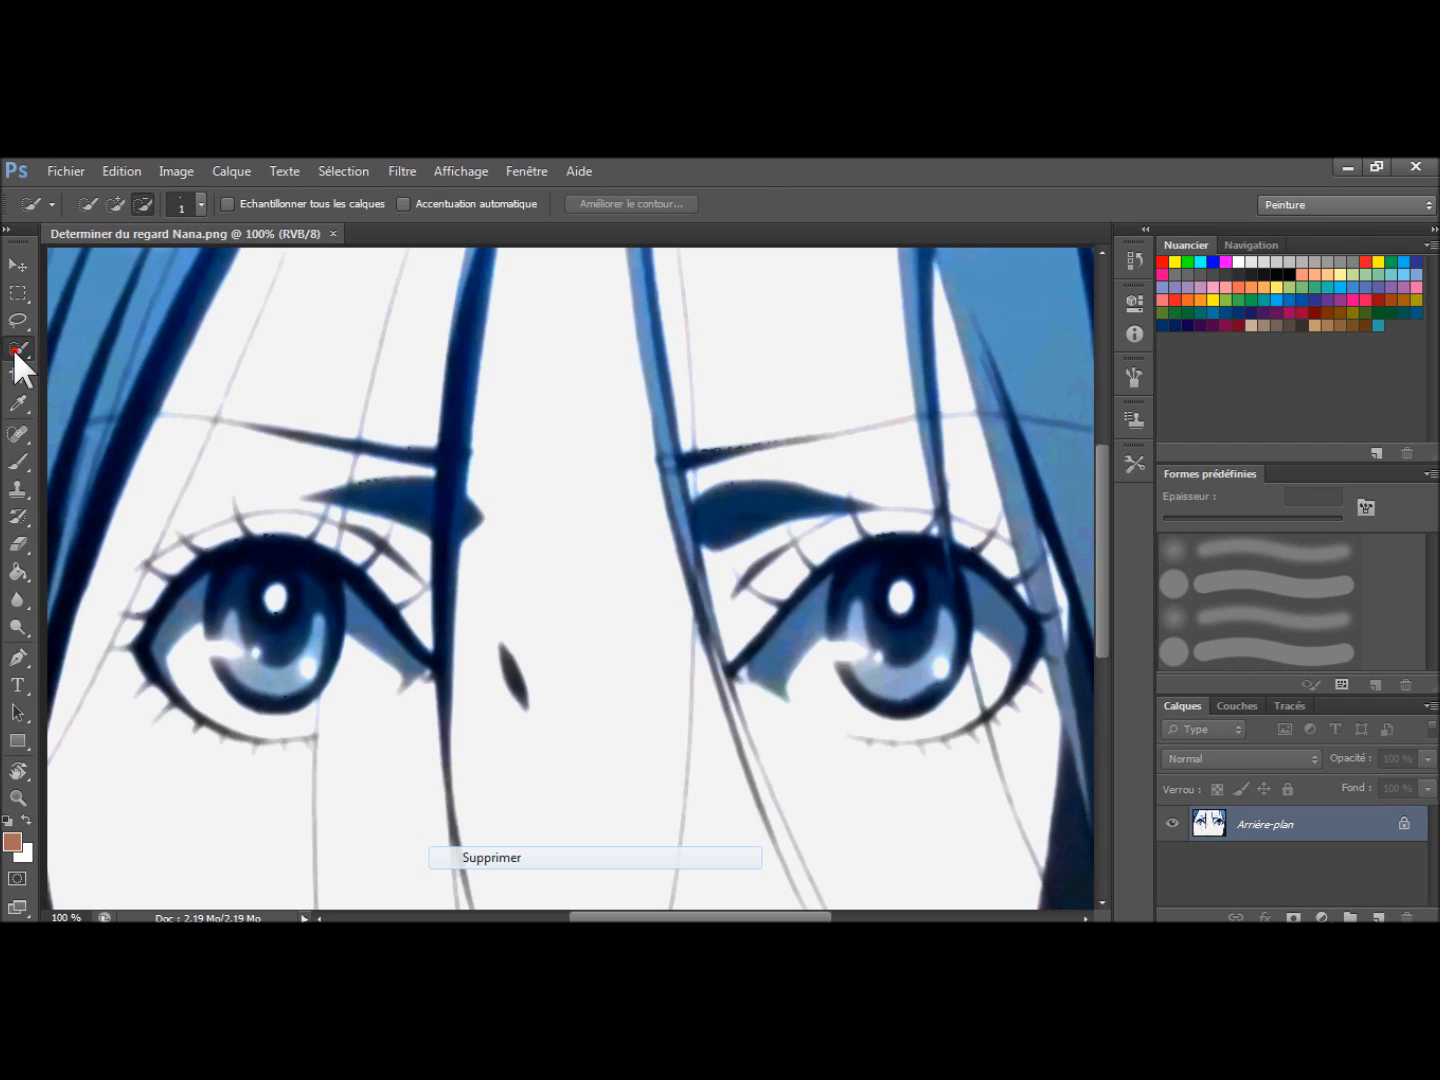
click(110, 199)
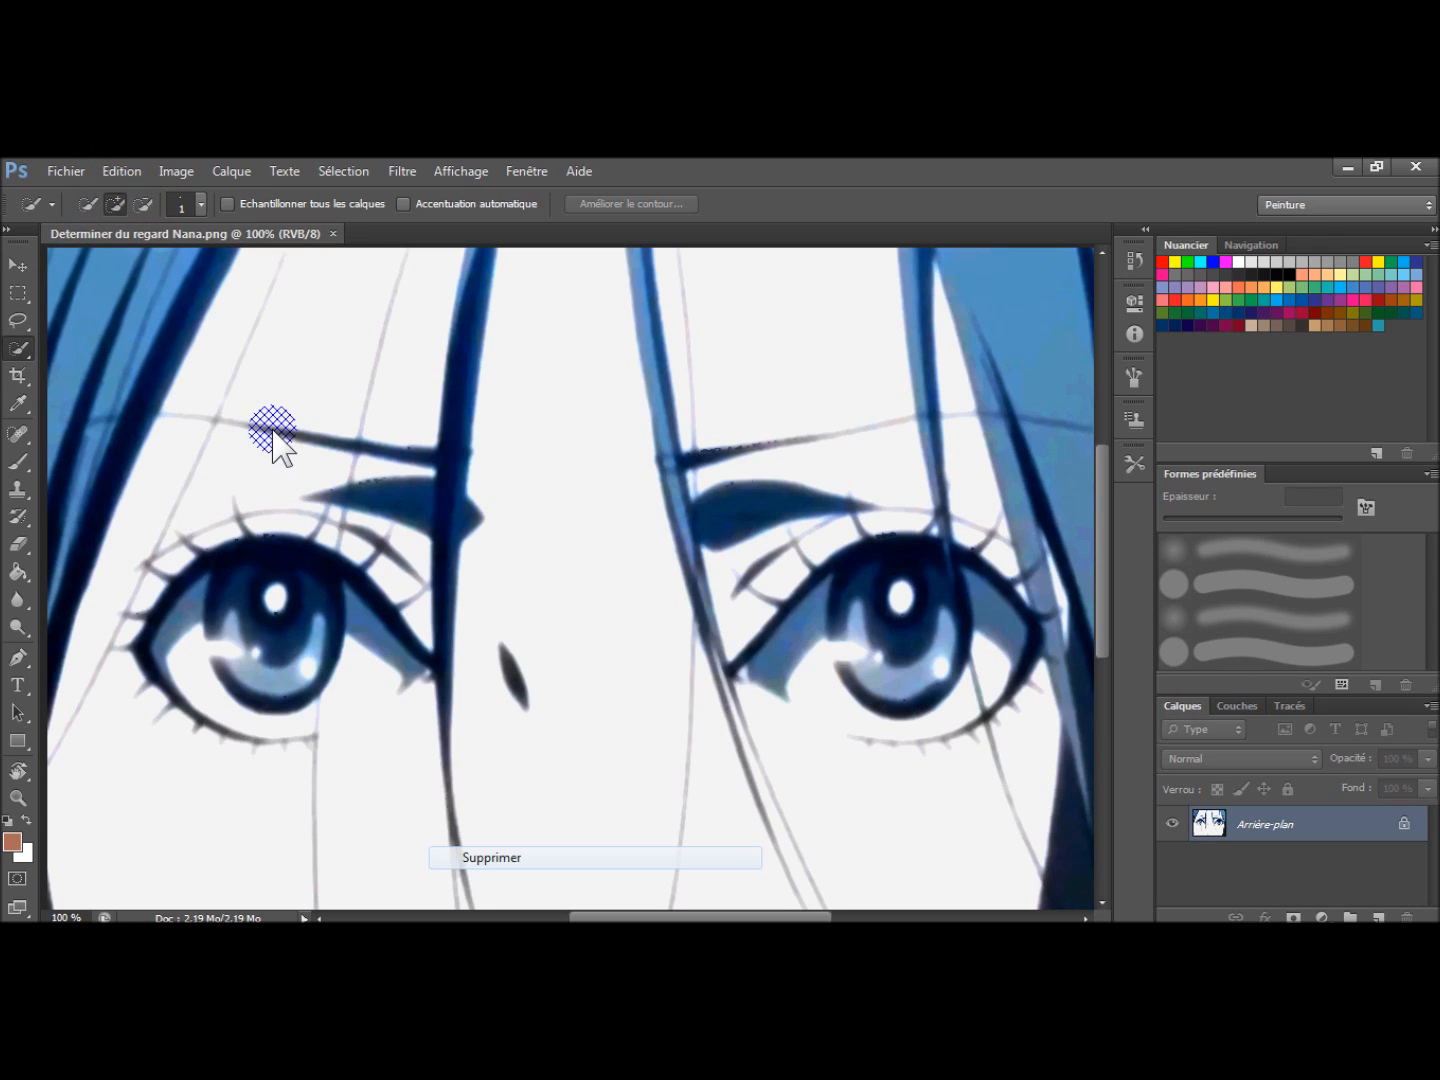
click(200, 203)
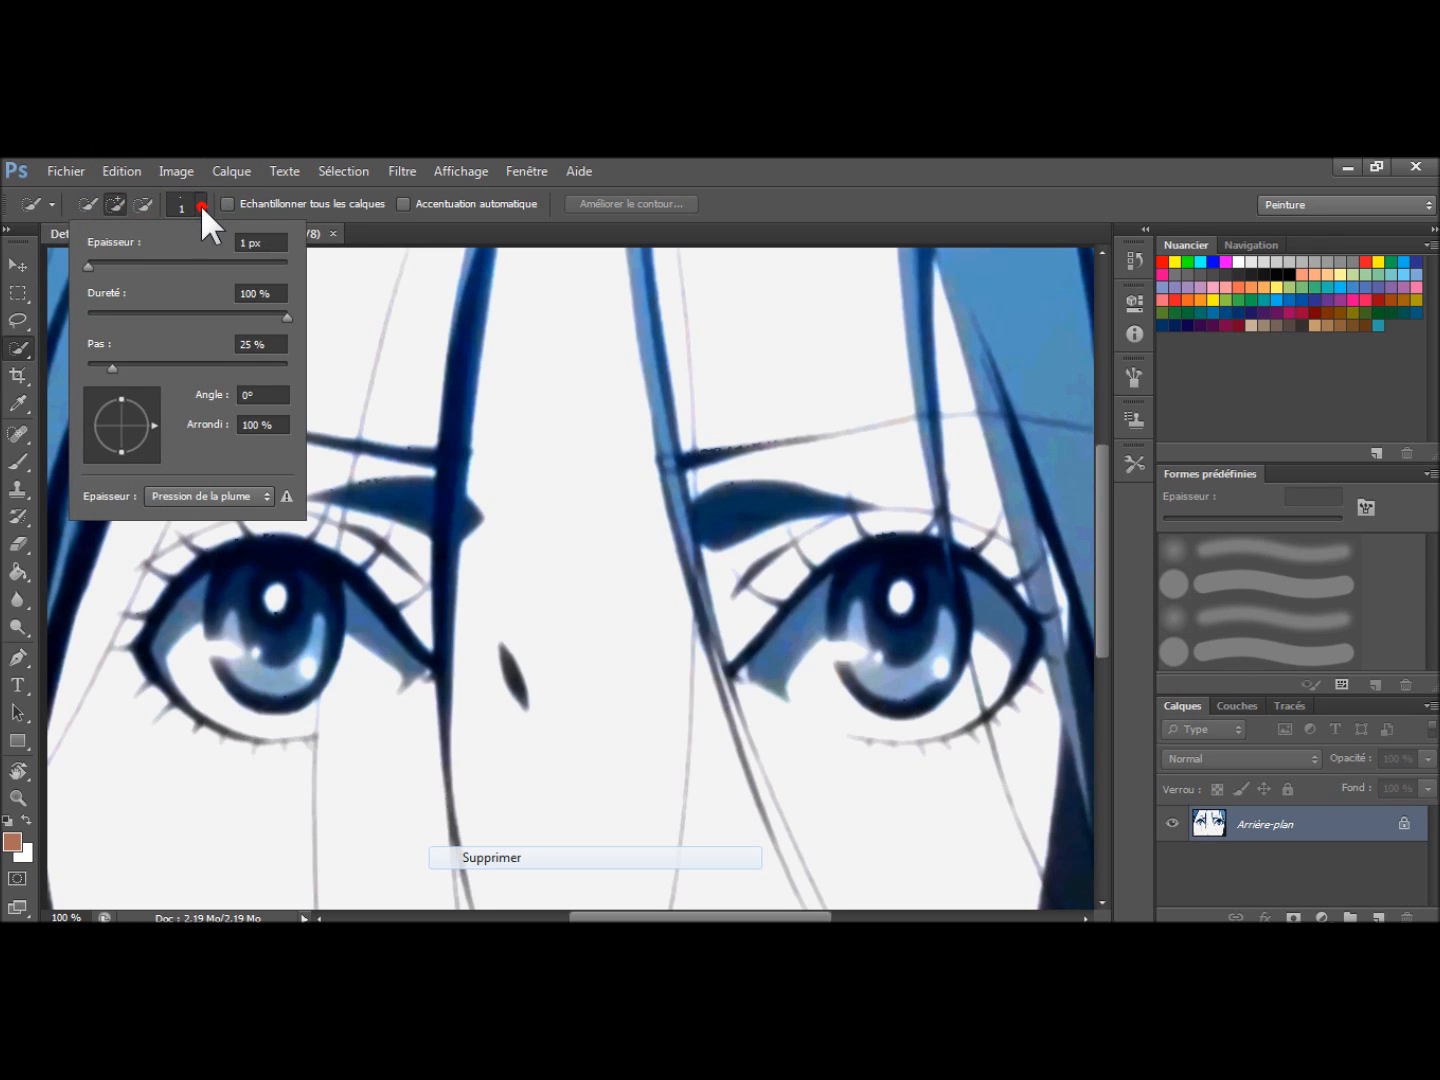
click(86, 264)
click(202, 203)
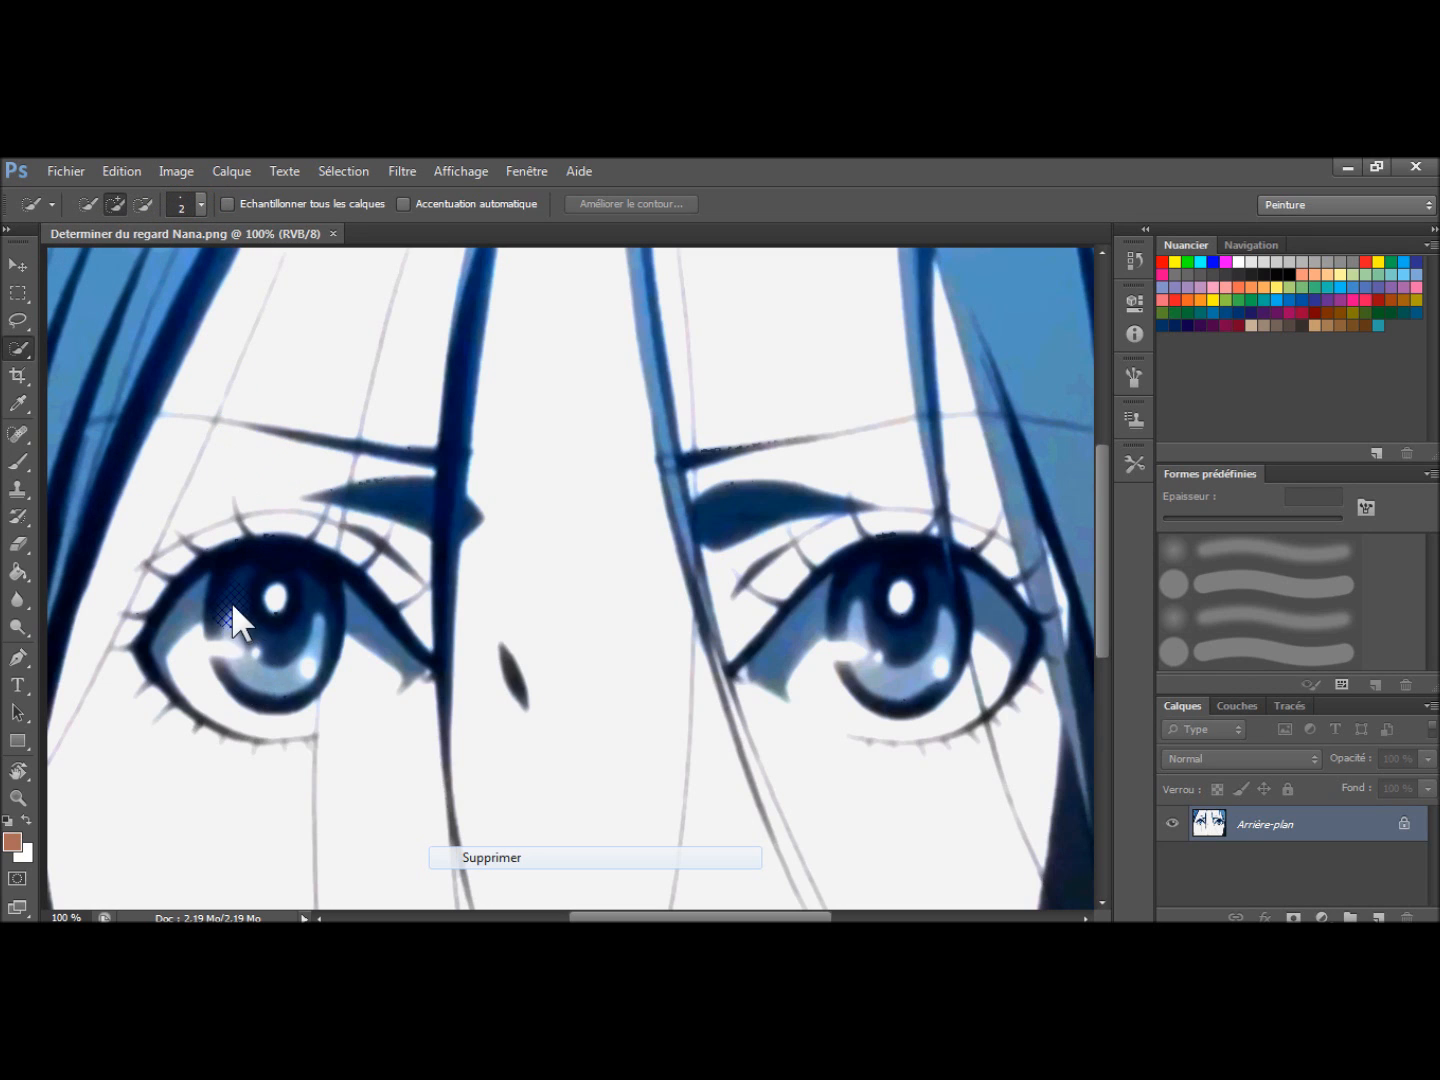
drag(236, 585, 289, 630)
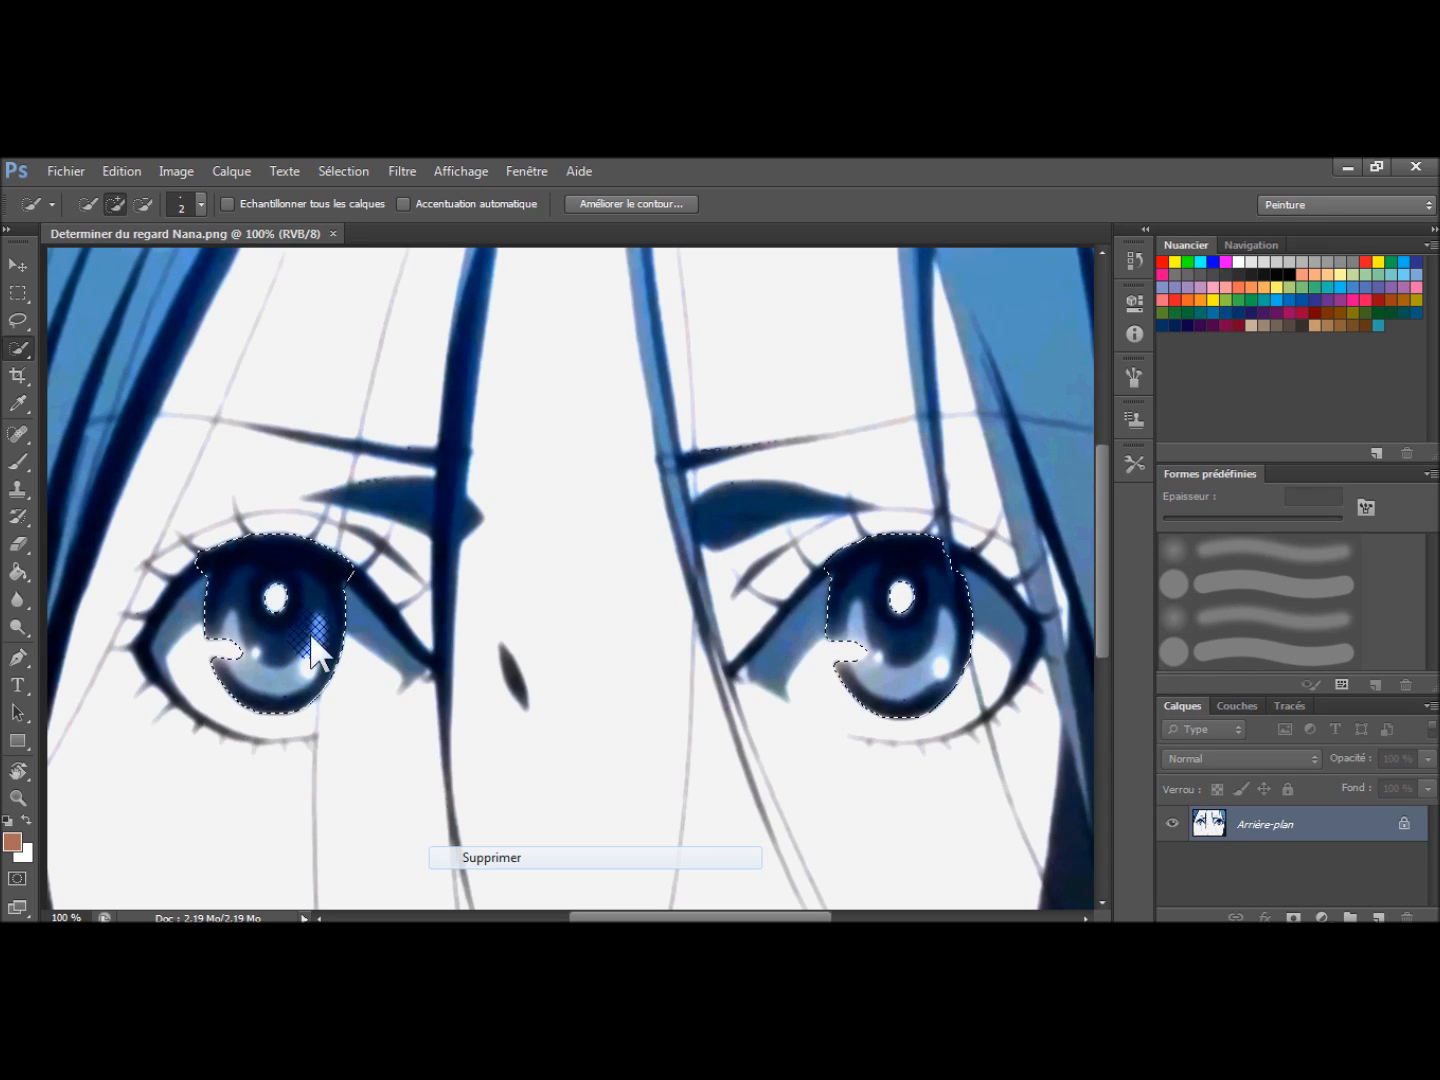
Step: Subtract the small white light reflections in the lower part of both irises from the selection
click(142, 205)
click(310, 669)
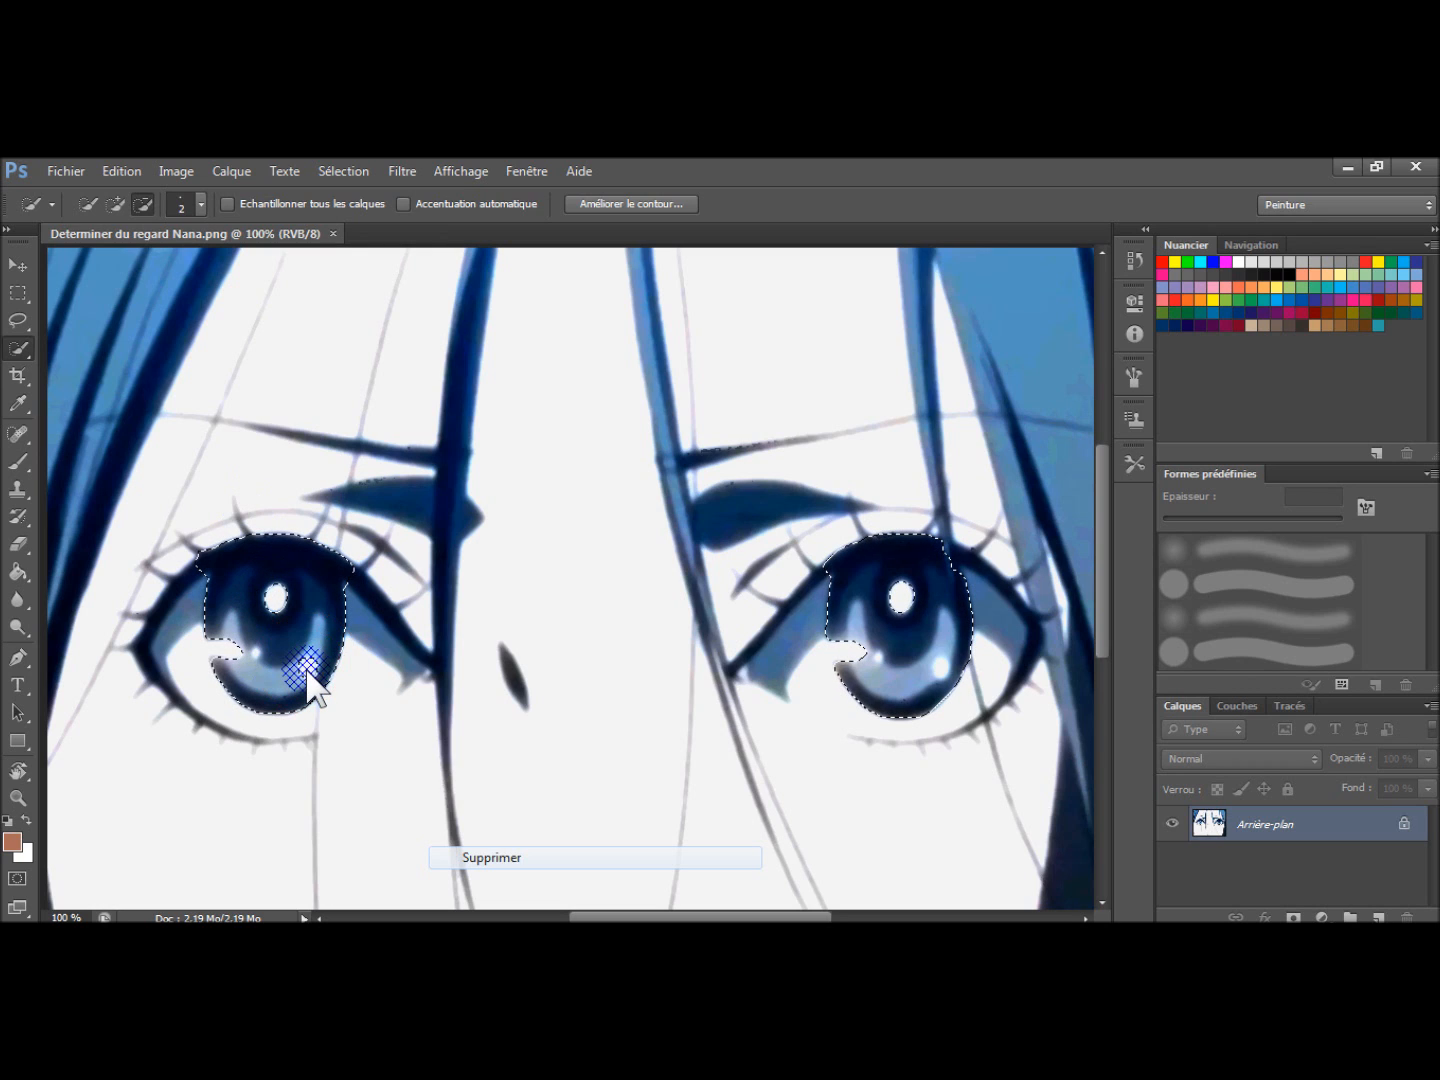
click(254, 650)
click(878, 653)
drag(878, 651, 942, 686)
click(943, 669)
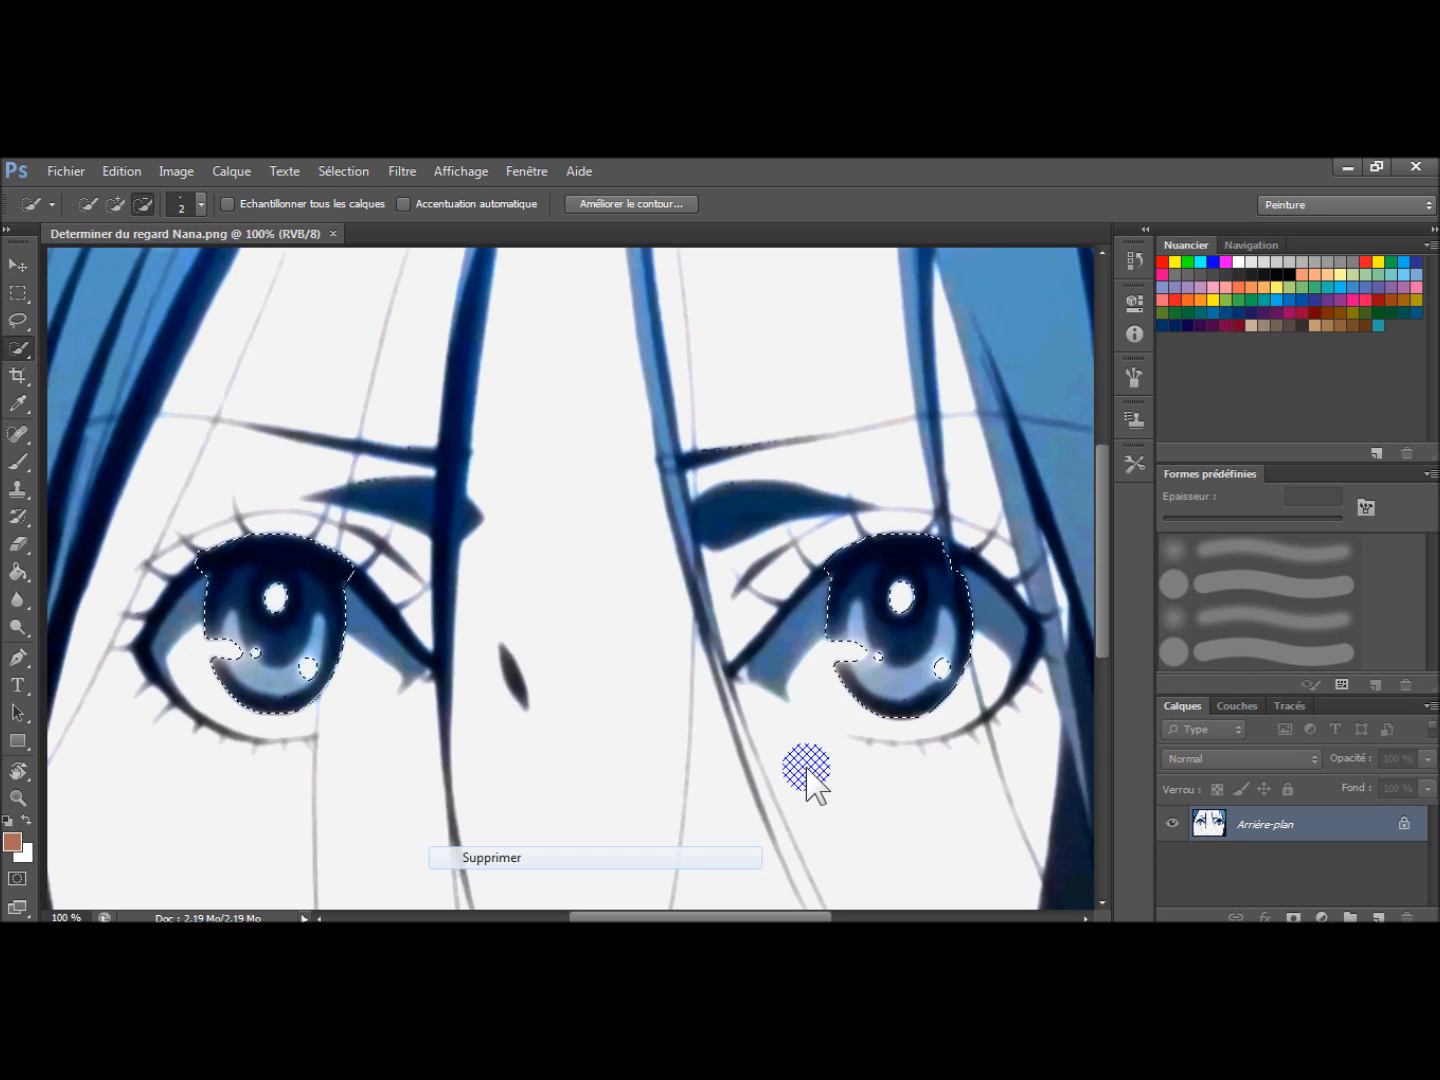
Step: Add a Teinte/Saturation adjustment layer for the selected irises, with hue +95 and saturation +40
click(1322, 905)
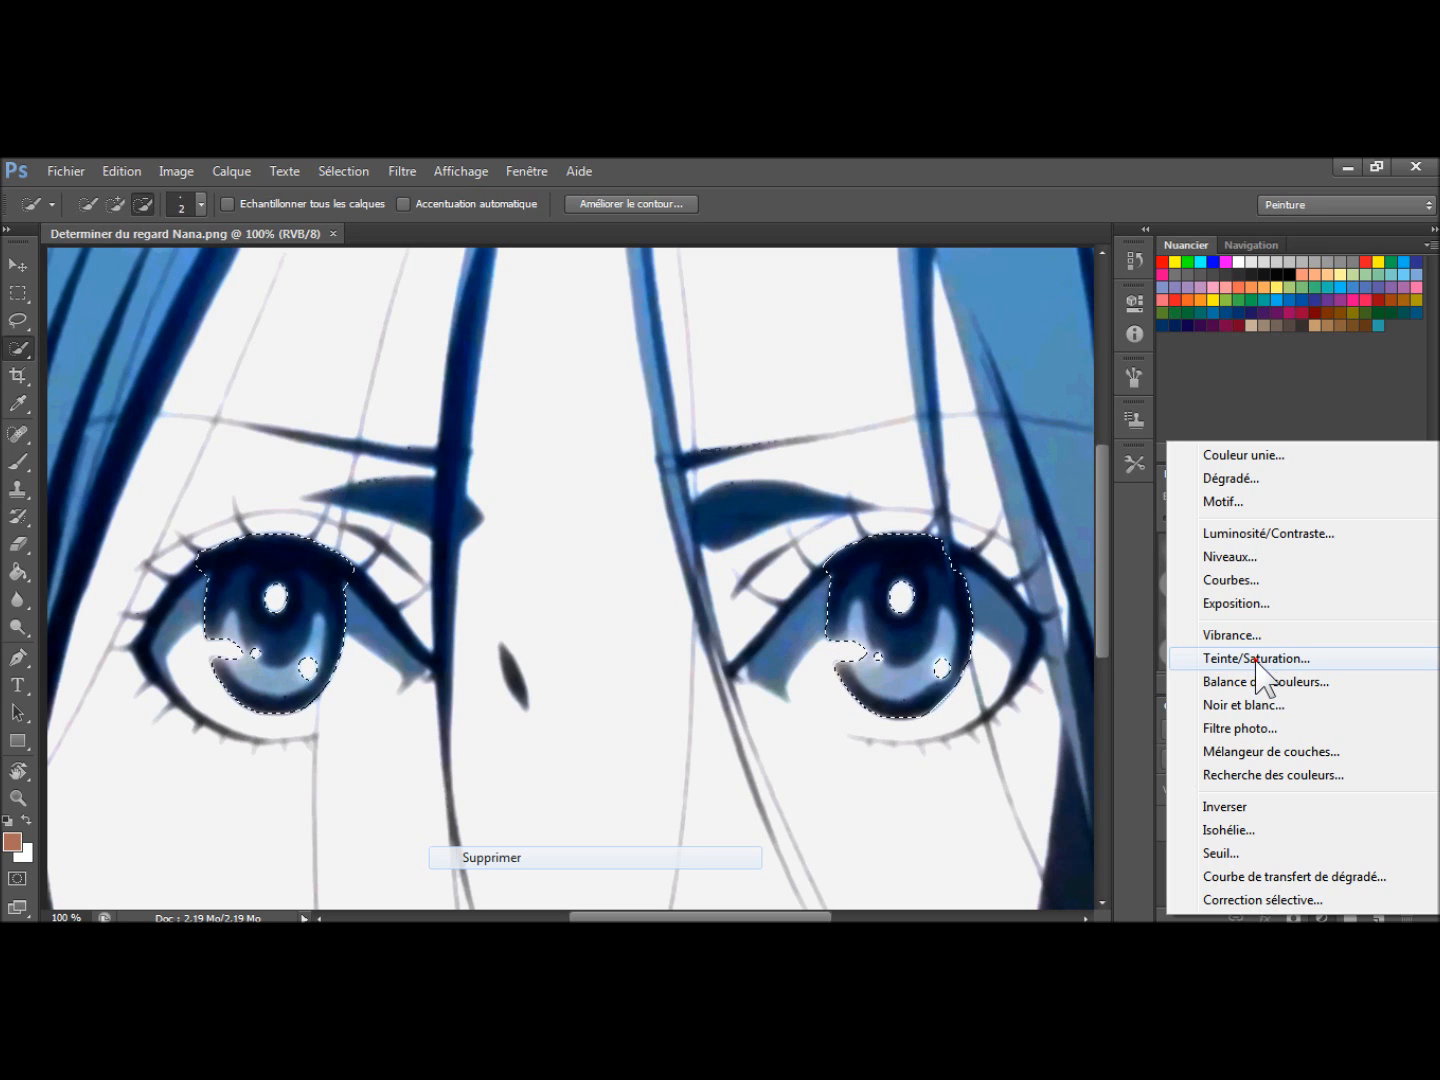
click(1256, 660)
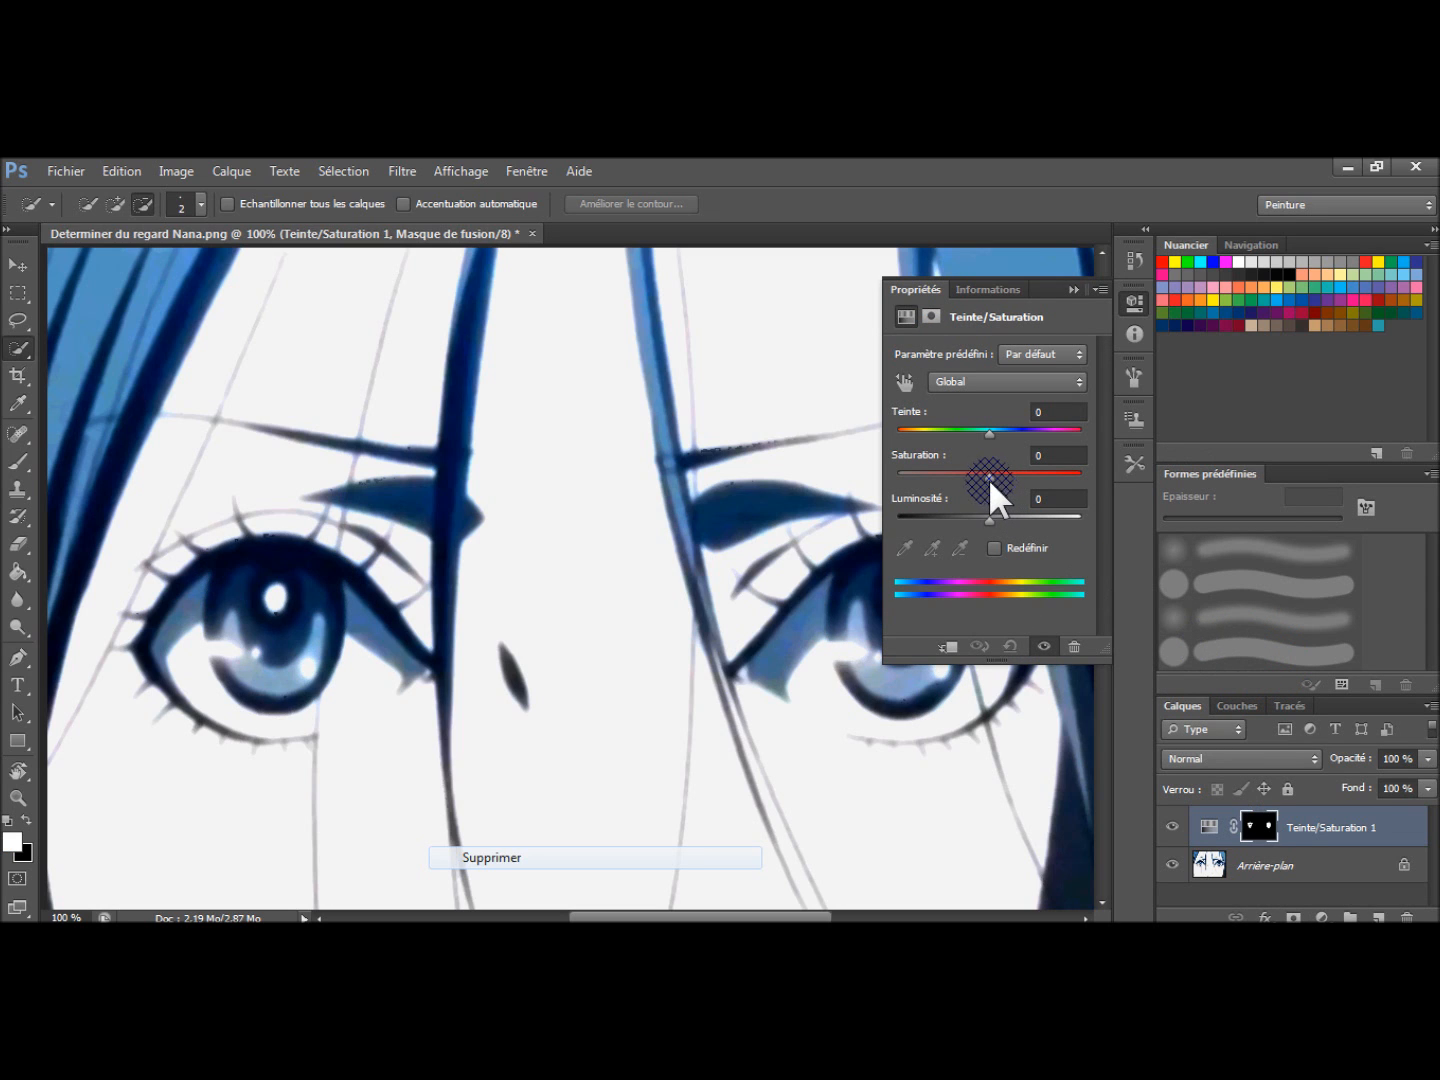
drag(986, 472, 1099, 472)
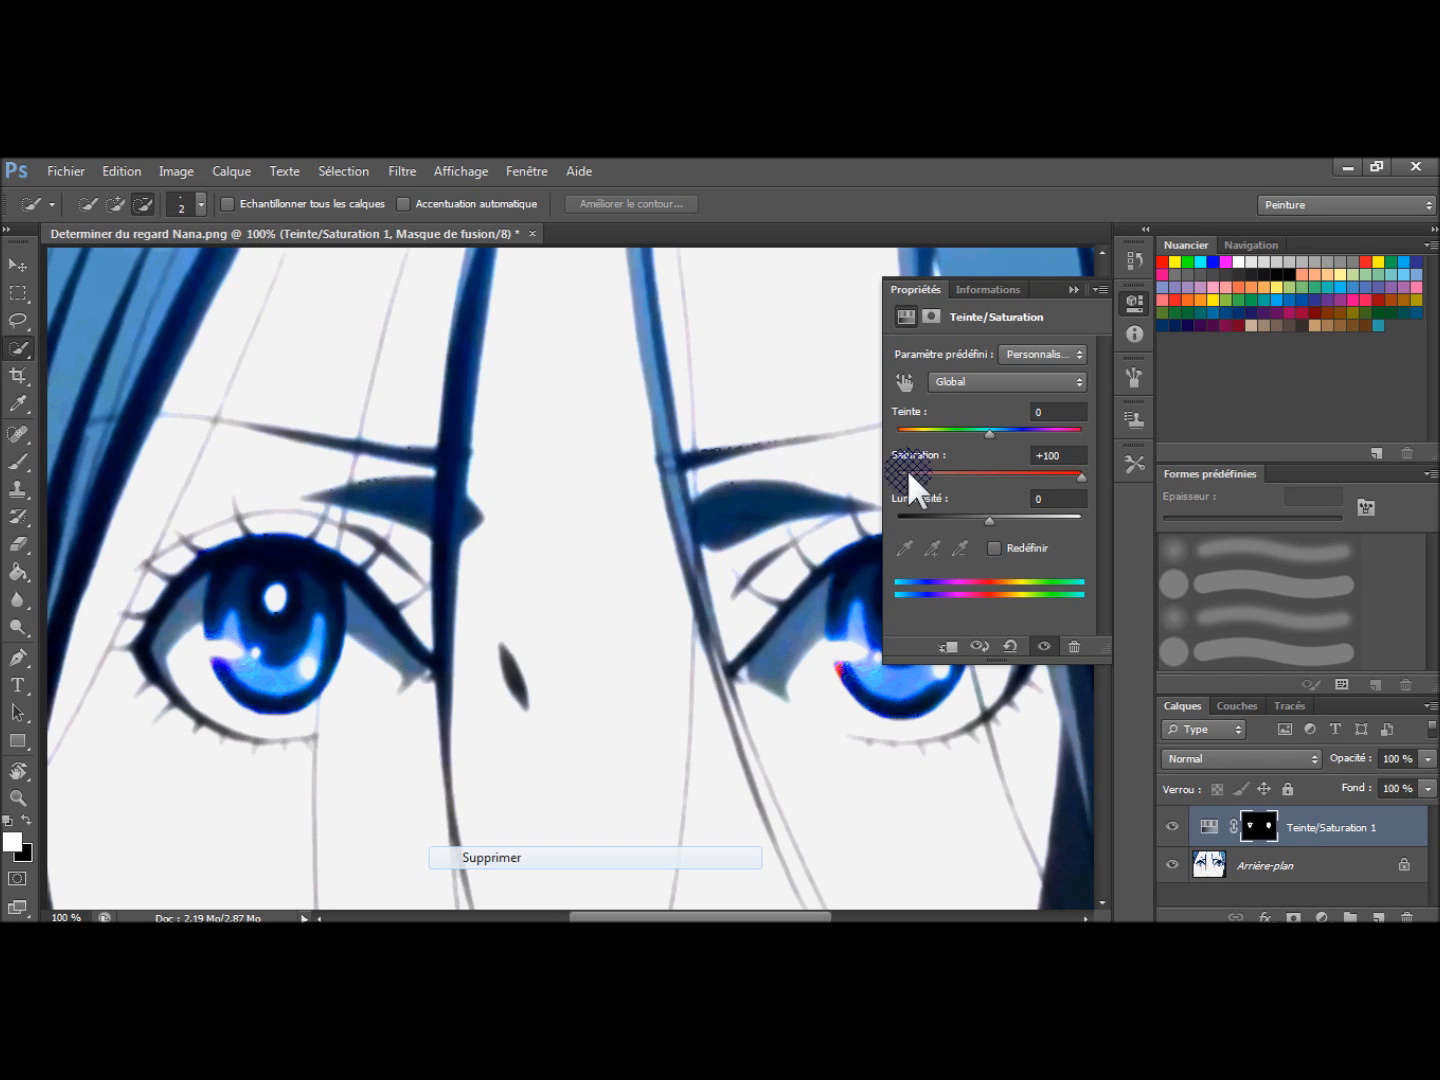
drag(986, 431, 1080, 465)
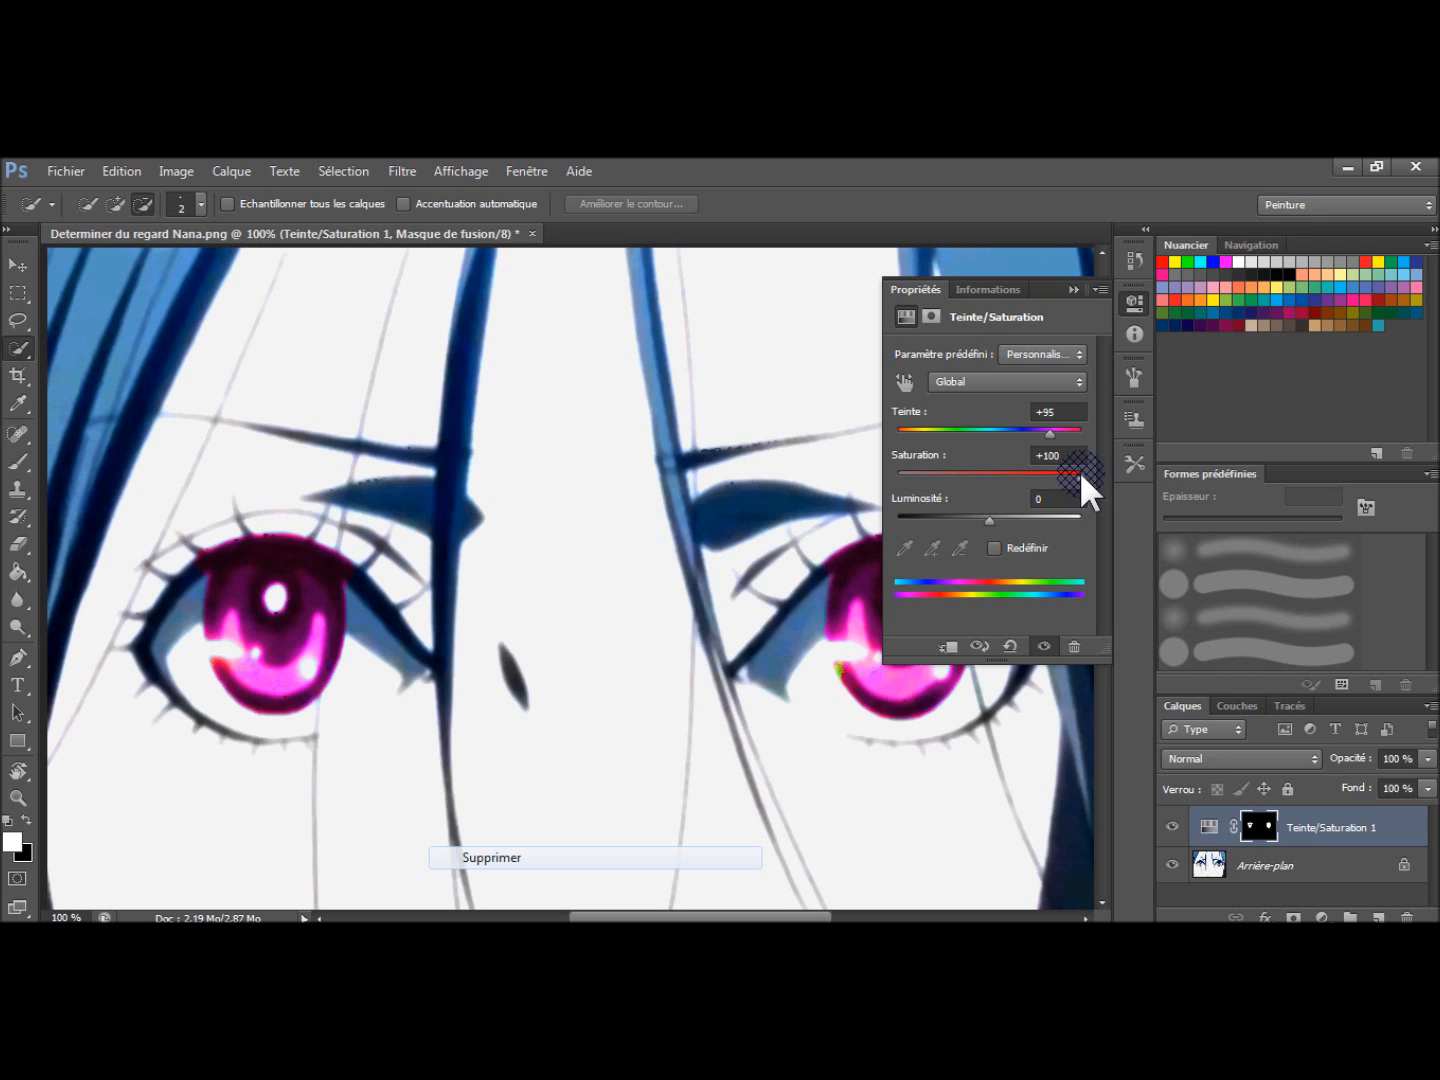
drag(1071, 473, 1024, 474)
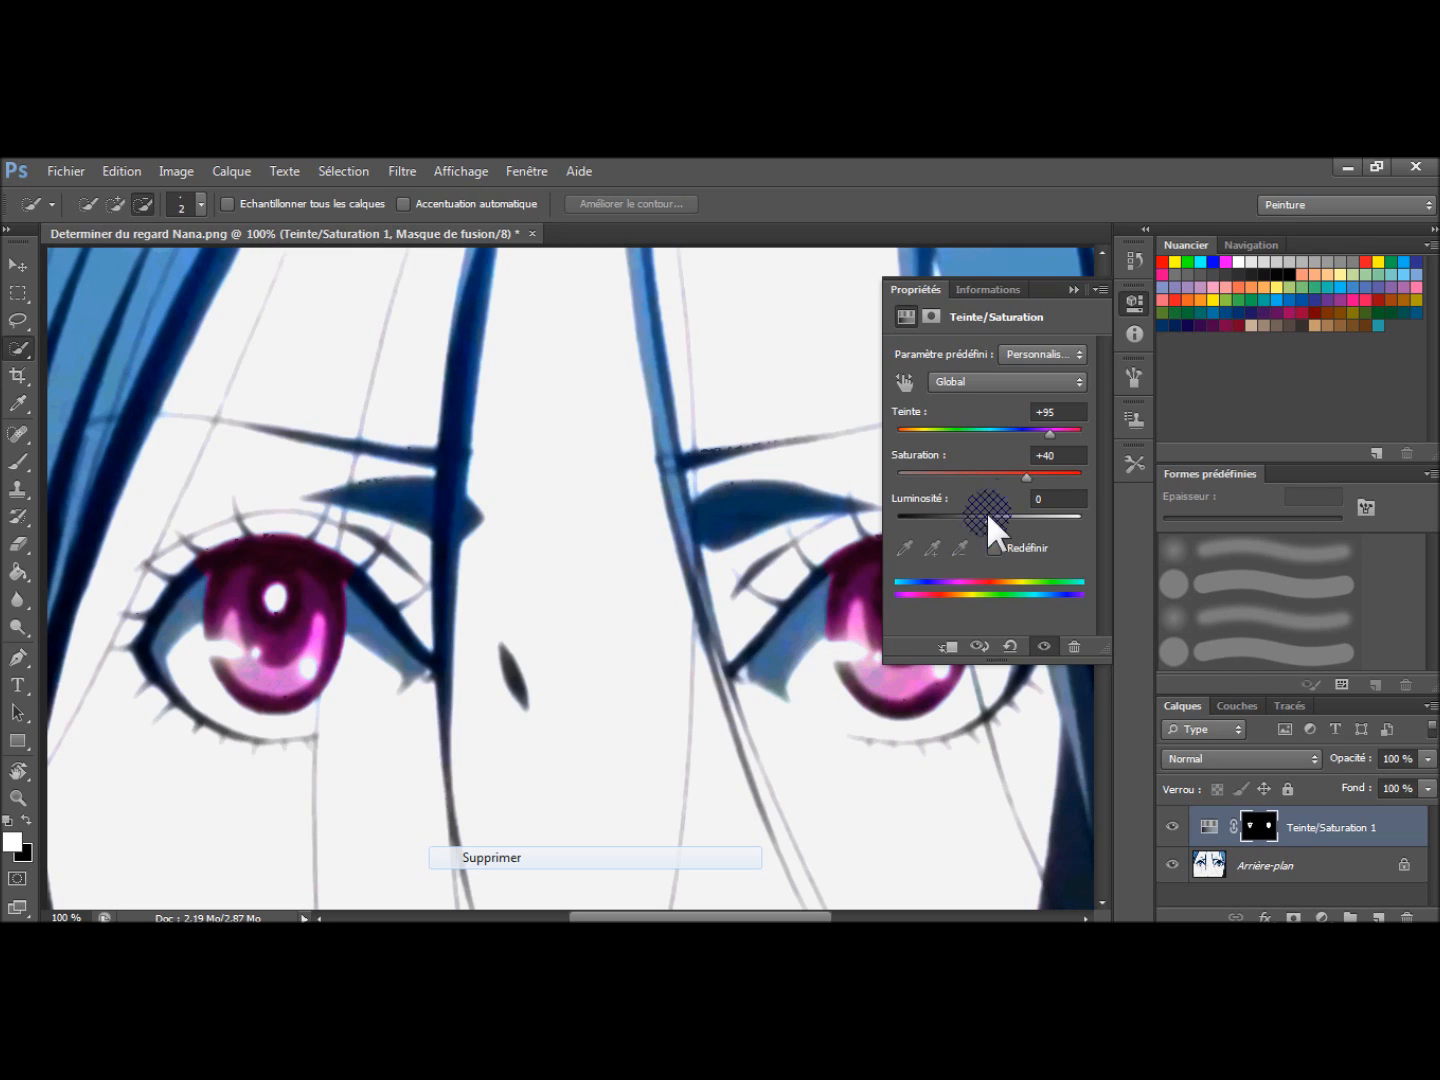
drag(986, 516, 988, 529)
Step: Try the Teinte/Saturation presets on the irises one after another, starting with Cyanotype and going through Style ancien, Rouge intense, Sépia and Forte saturation
click(1048, 354)
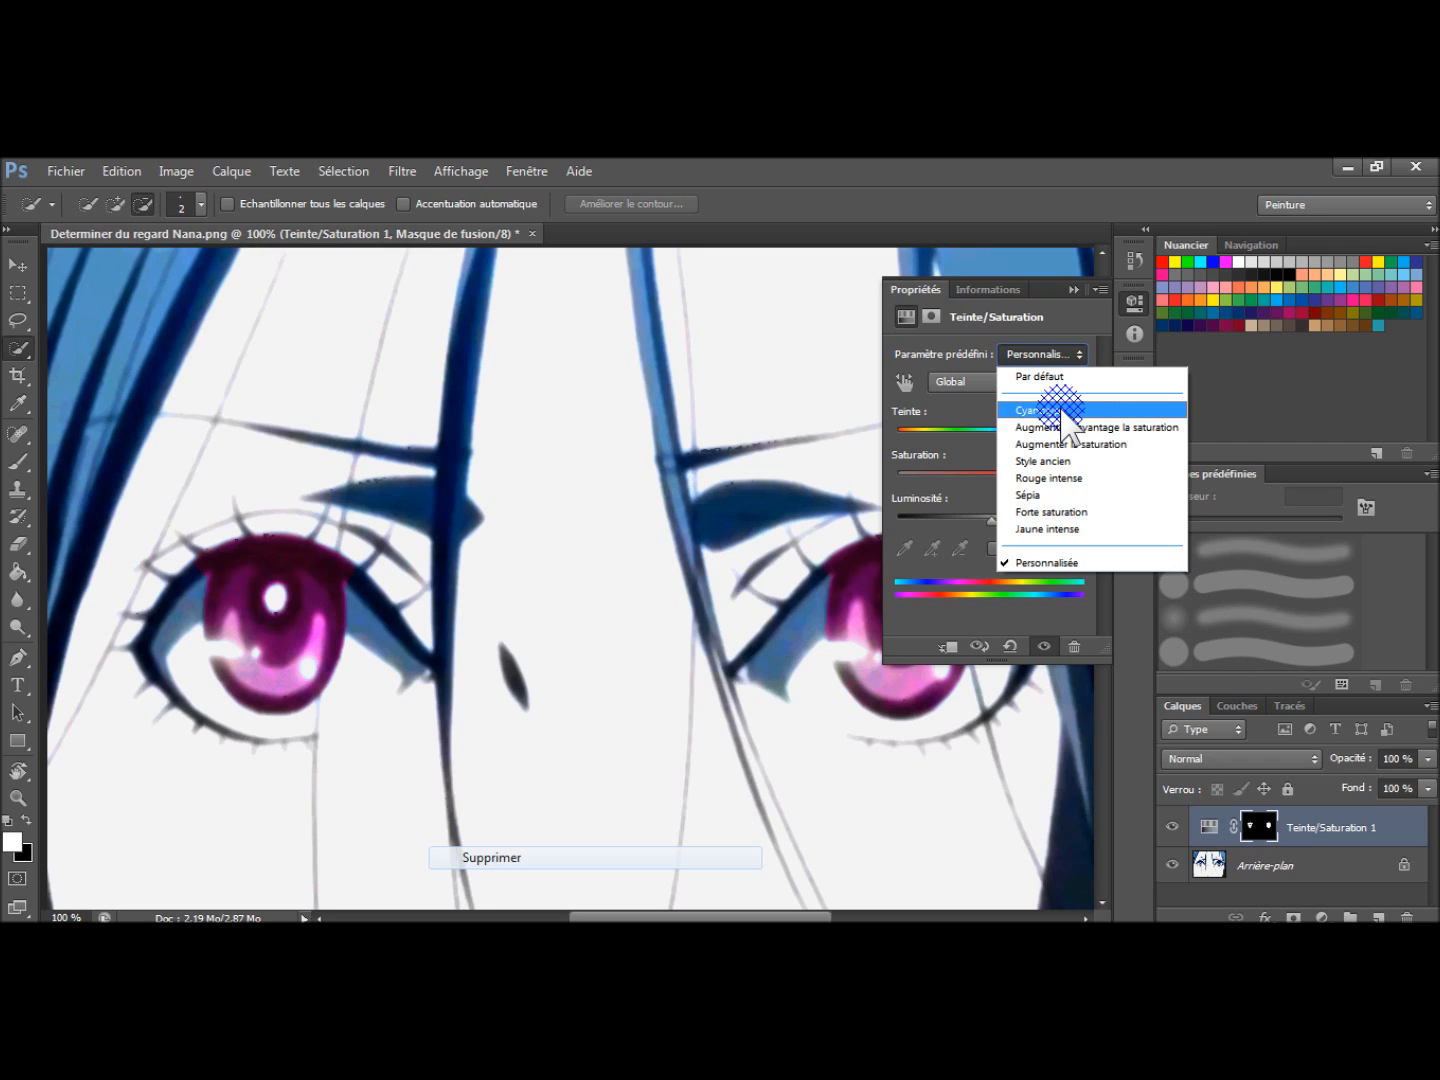
click(1065, 414)
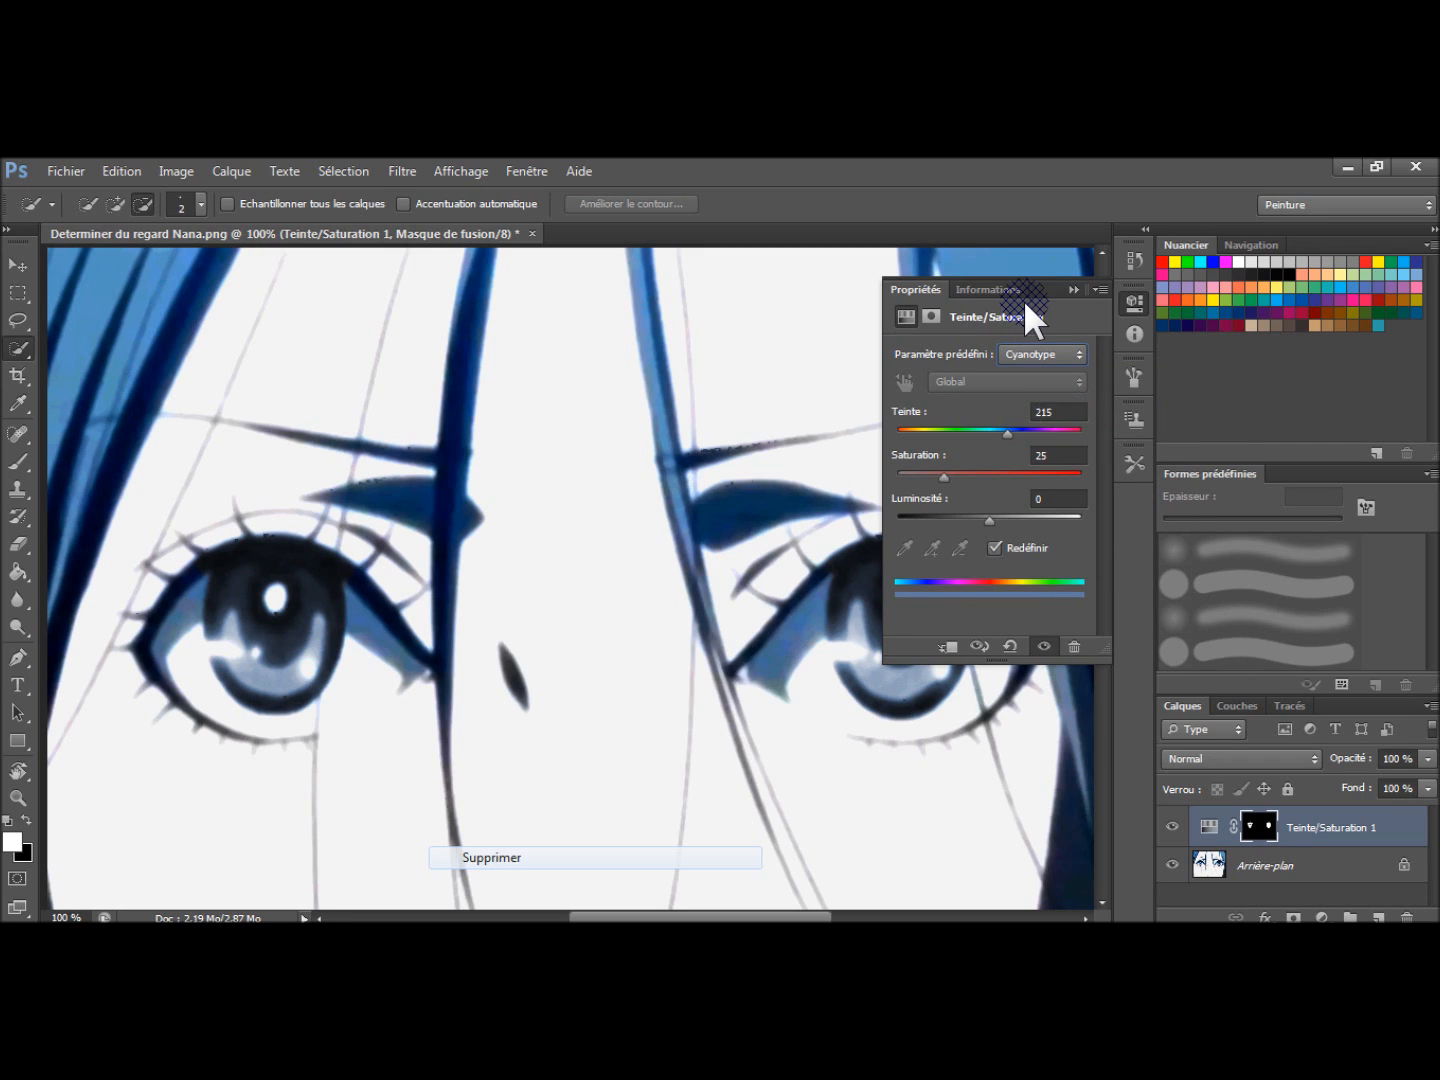
key(Down)
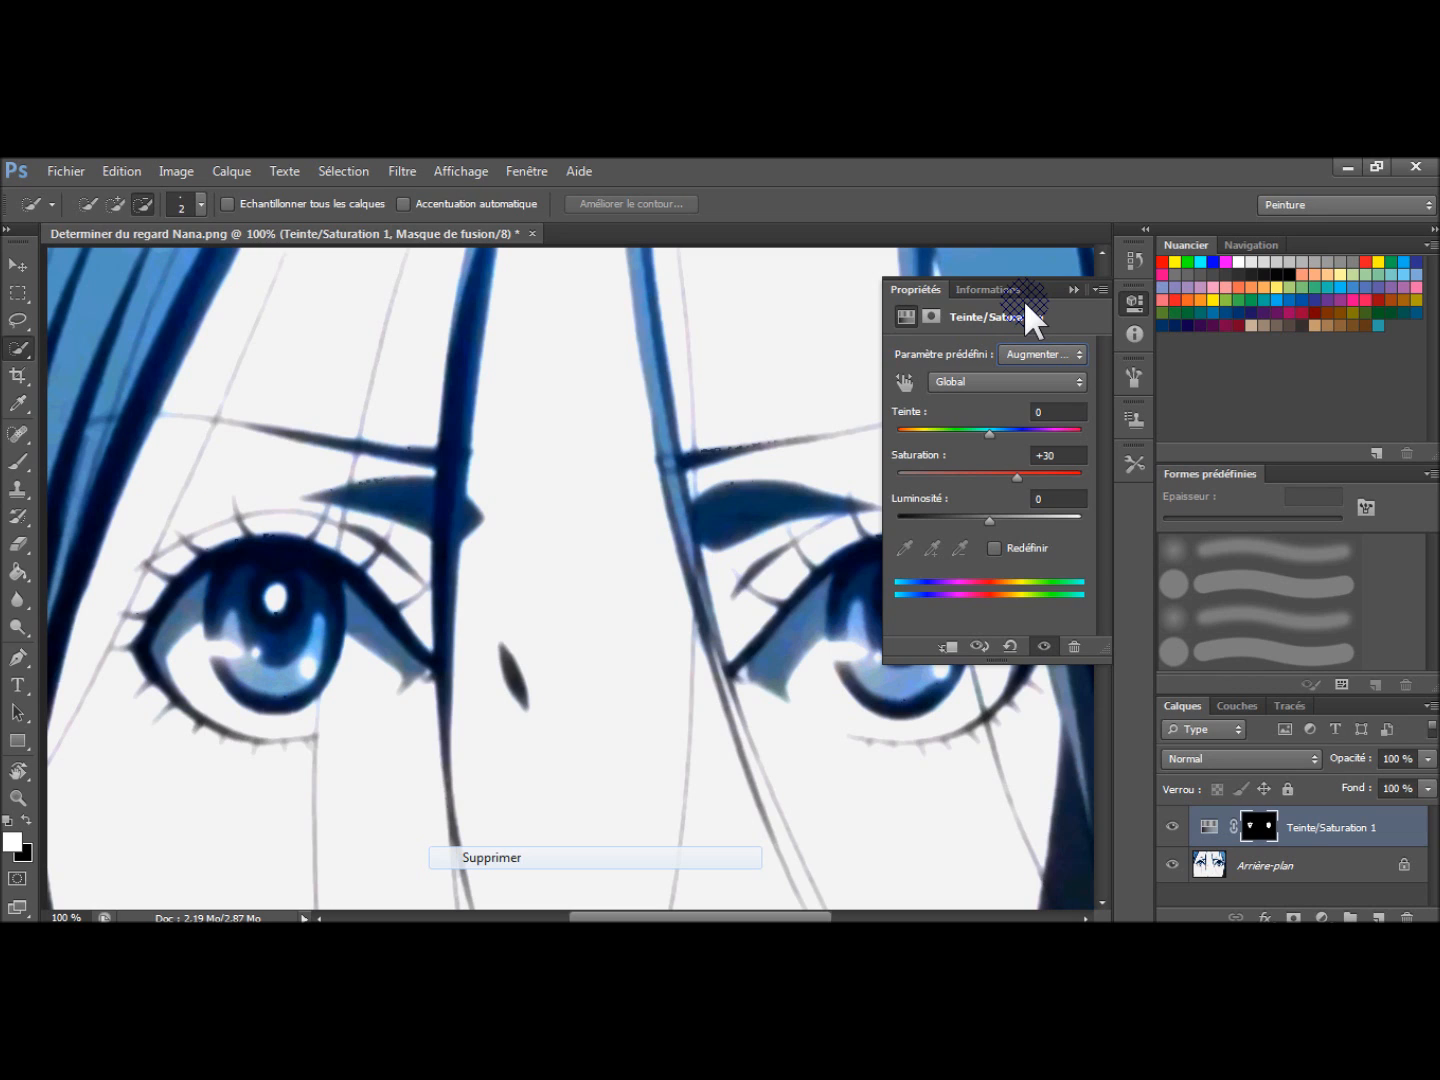
key(Down)
key(Down)
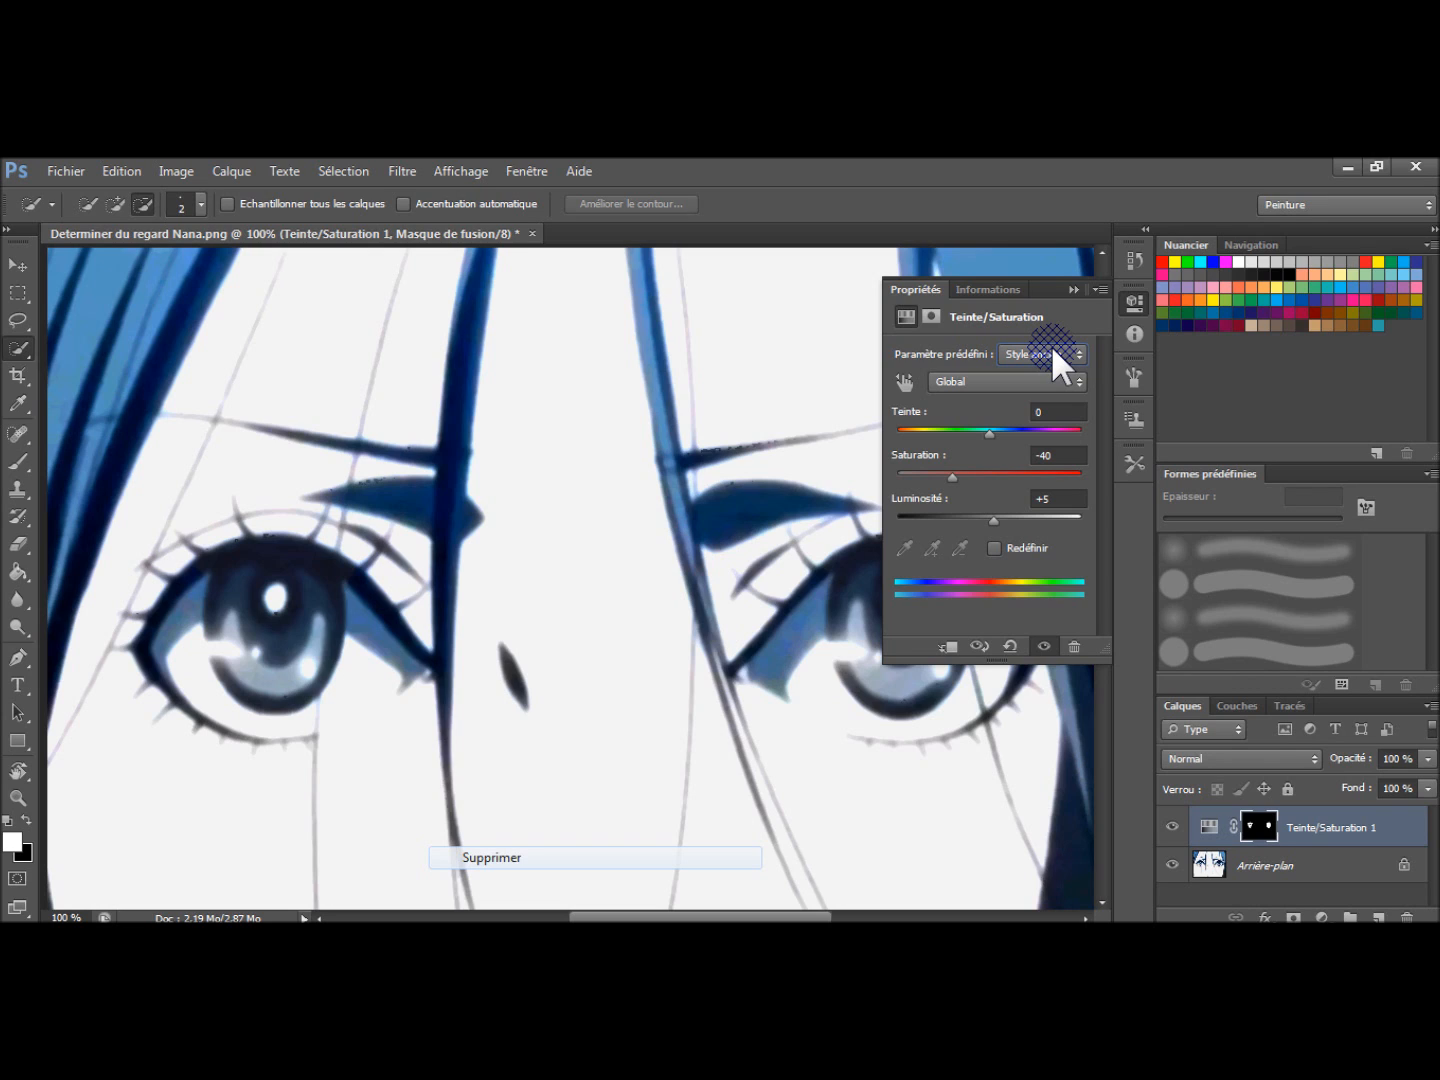
key(Down)
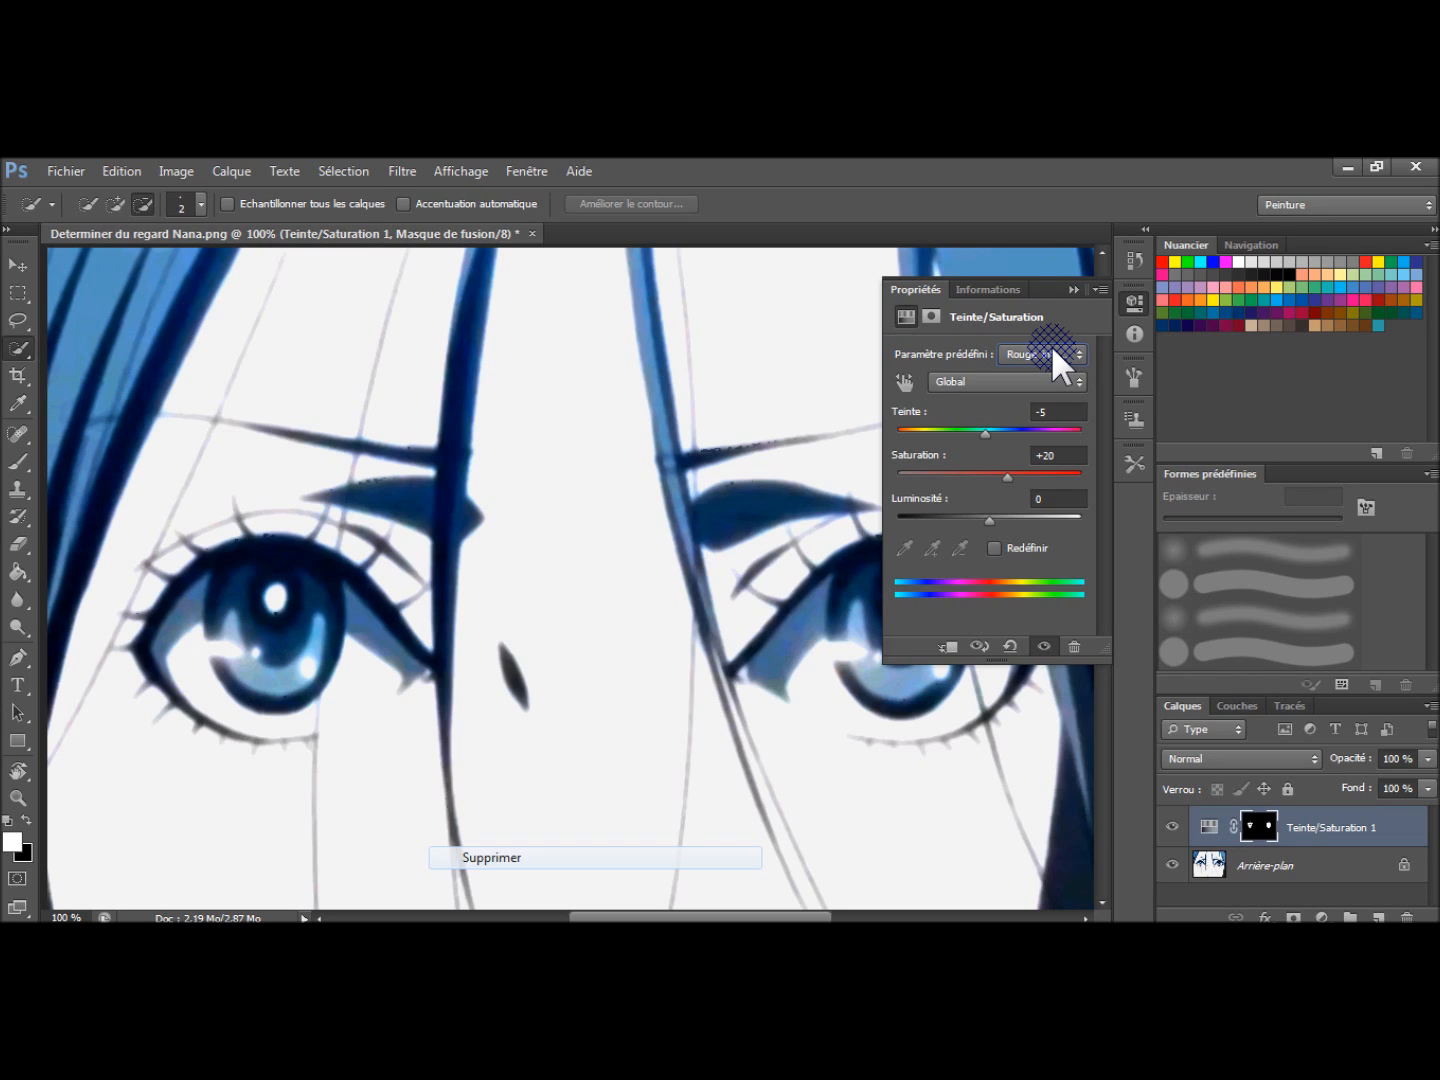
key(Down)
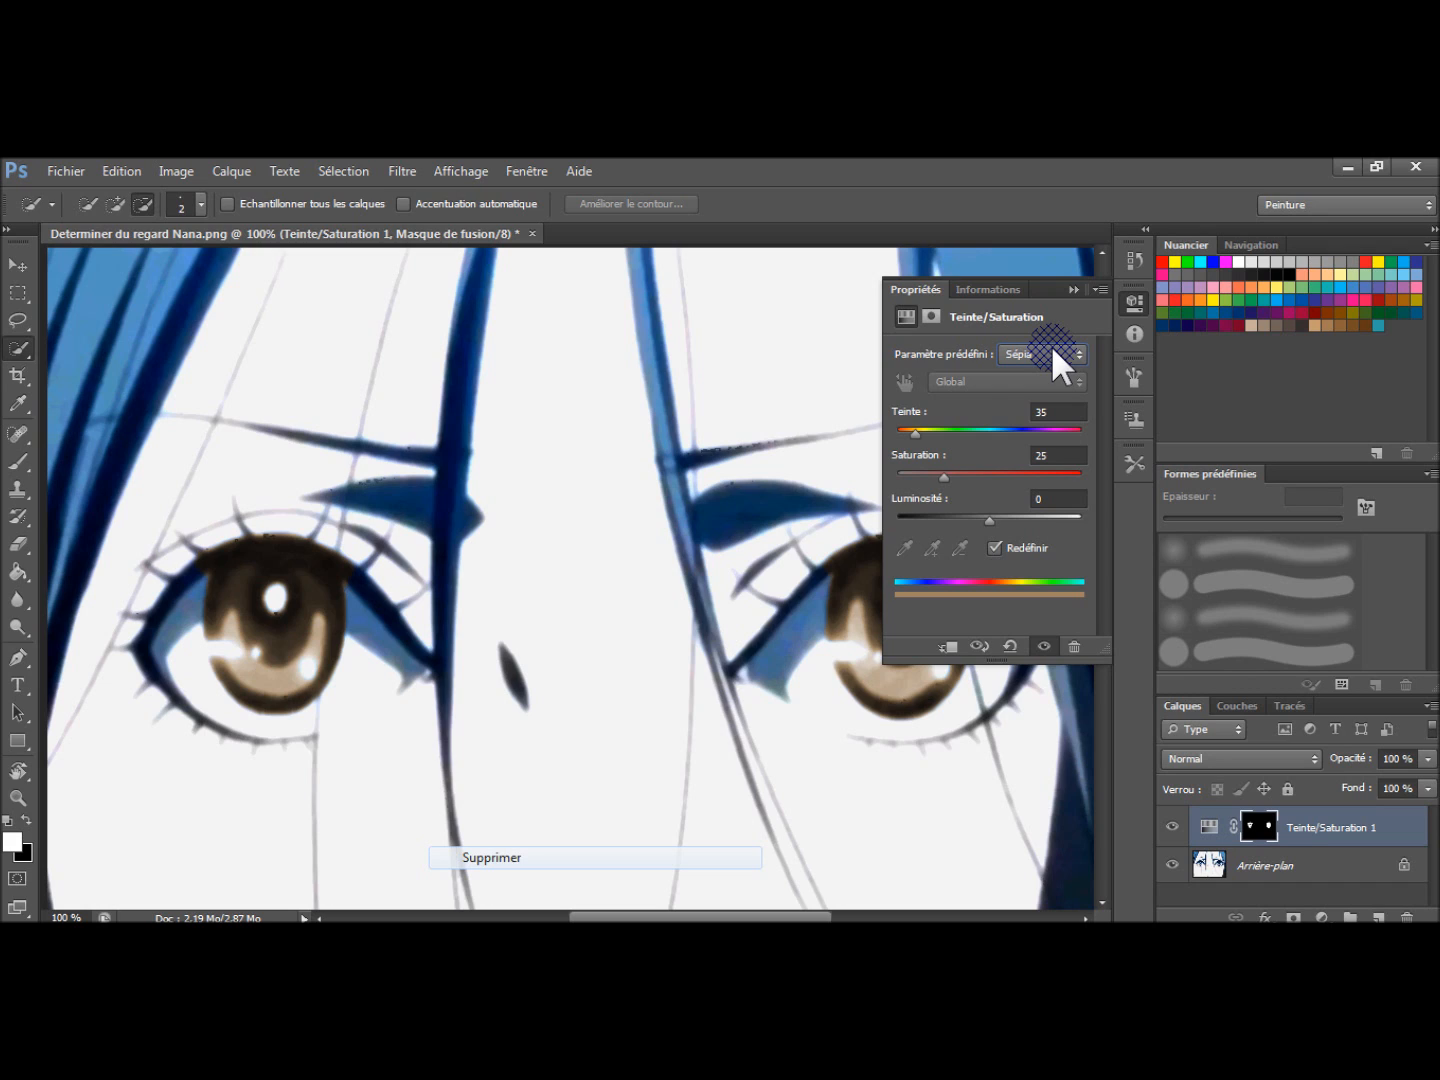
key(Down)
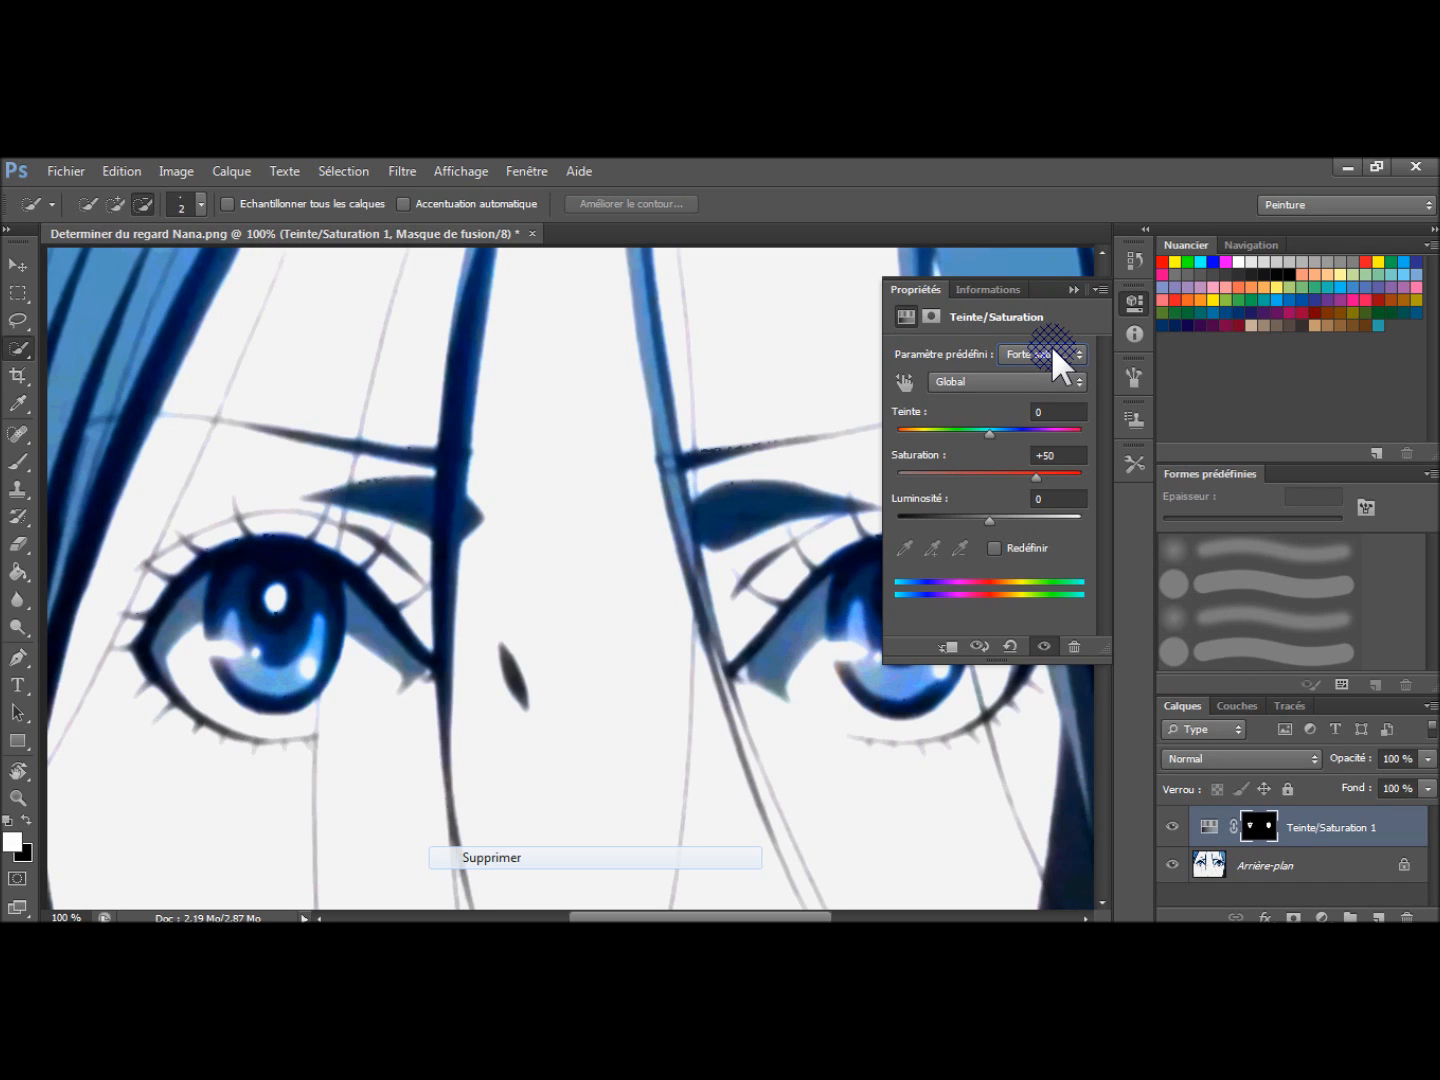
key(Down)
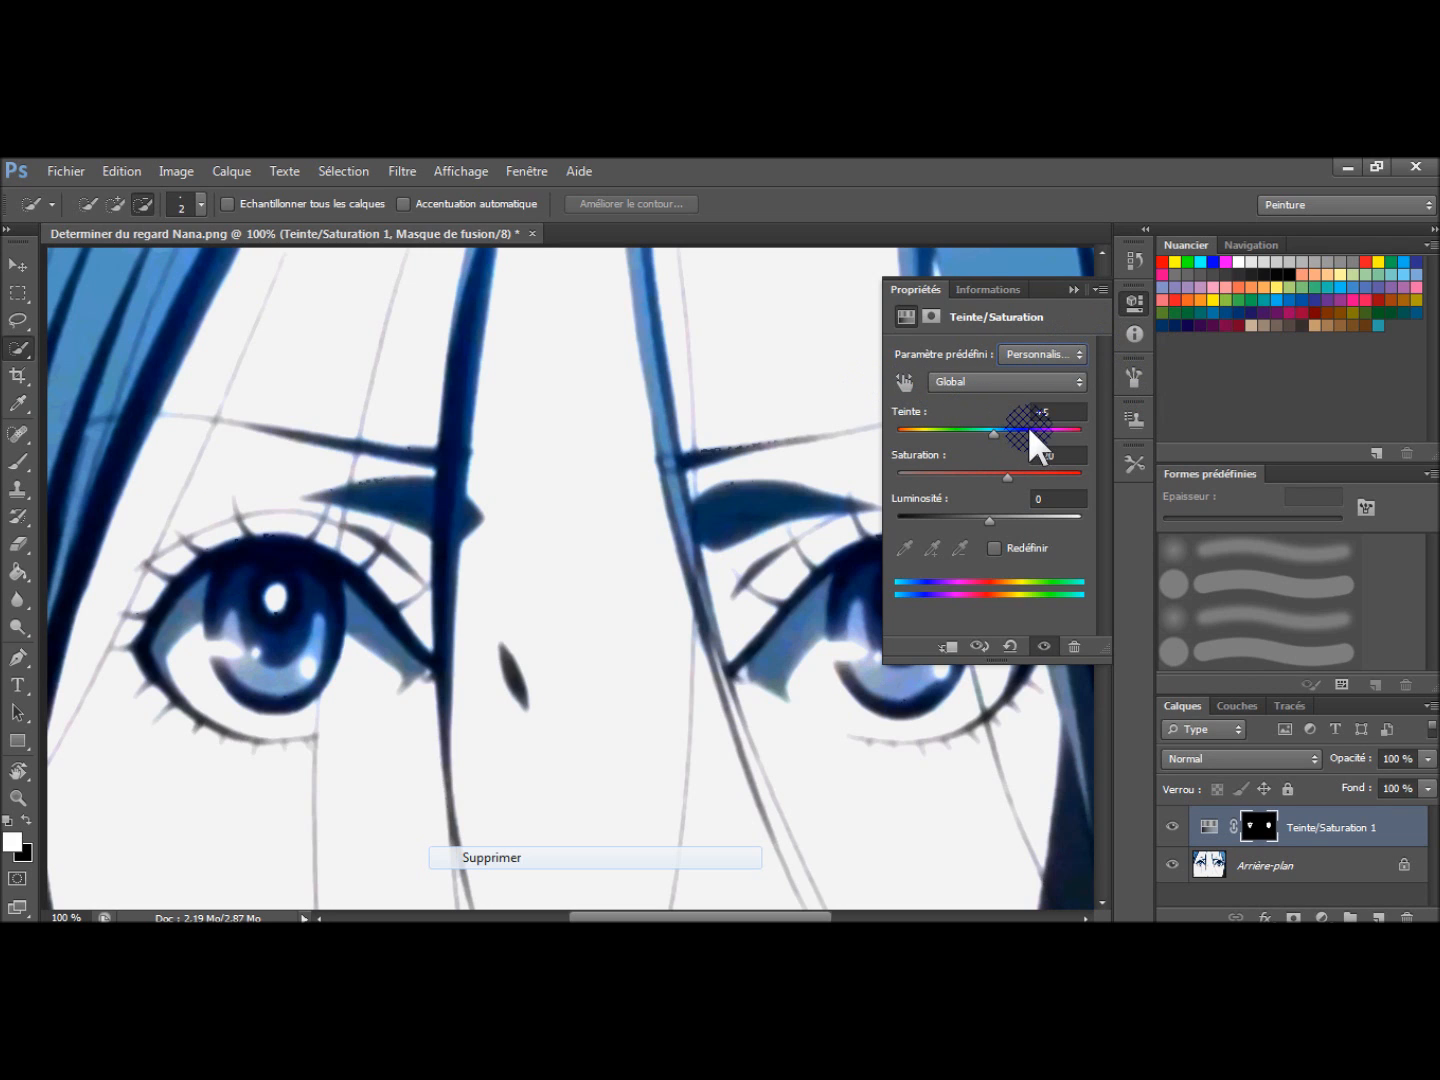
Step: Turn the irises purple with hue +62 and saturation +40, and fine-tune the luminosity
drag(1028, 430, 1037, 425)
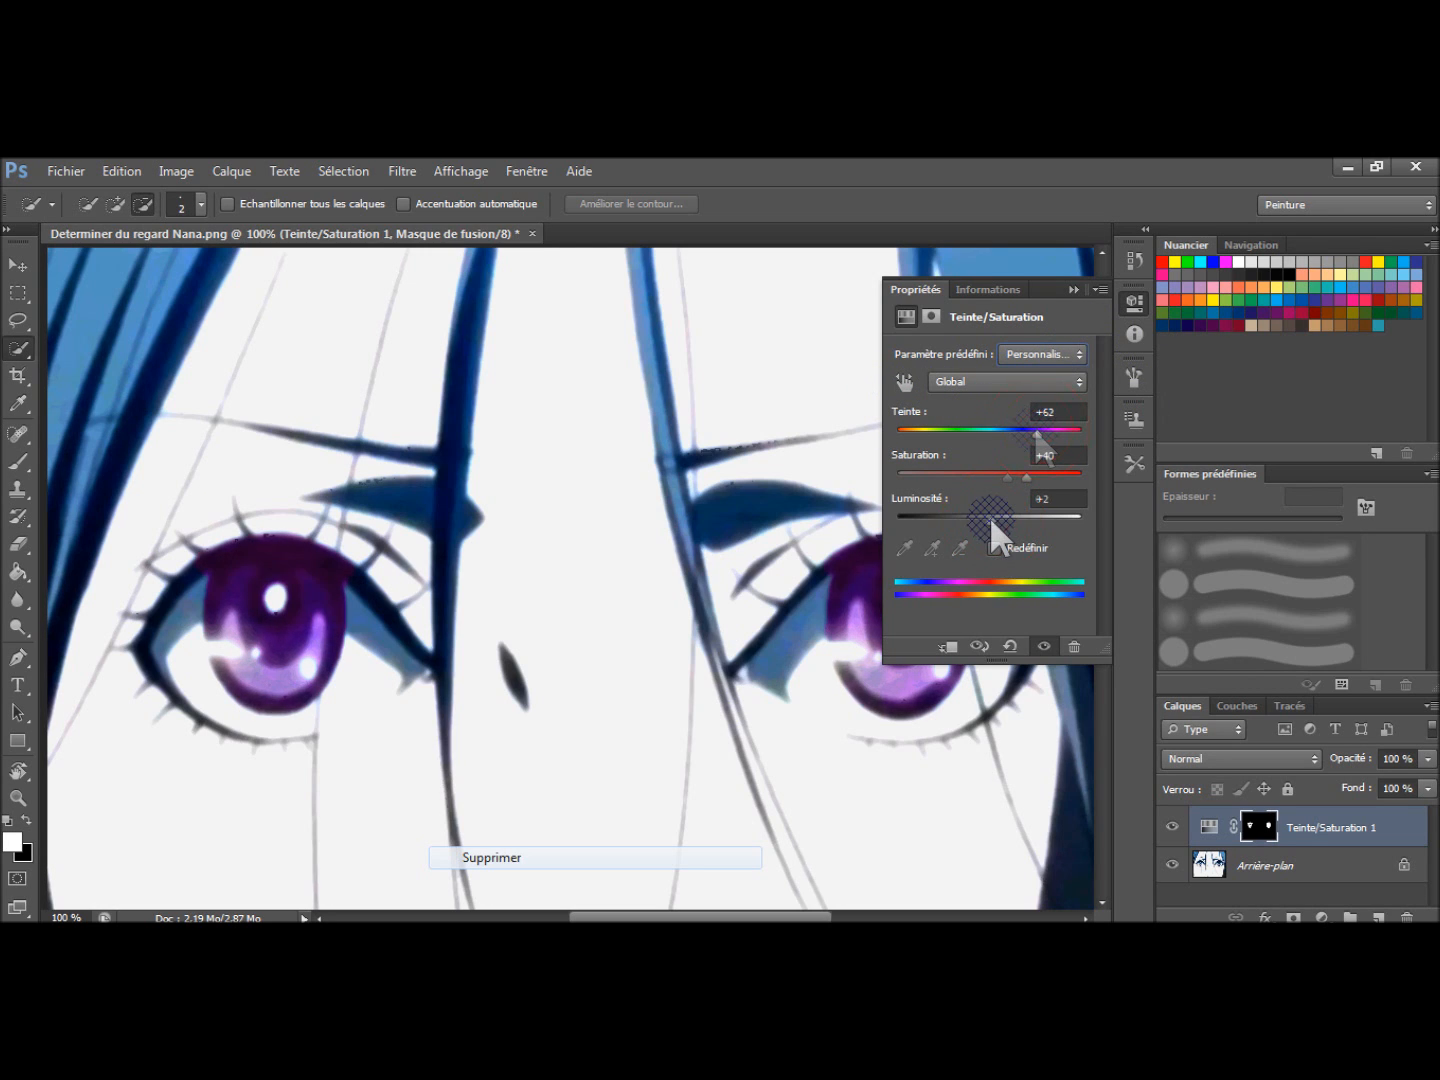
drag(988, 518, 990, 518)
Step: Erase the purple tint from the upper eyelid line on the adjustment mask and set the layer's blending mode to Couleur
key(e)
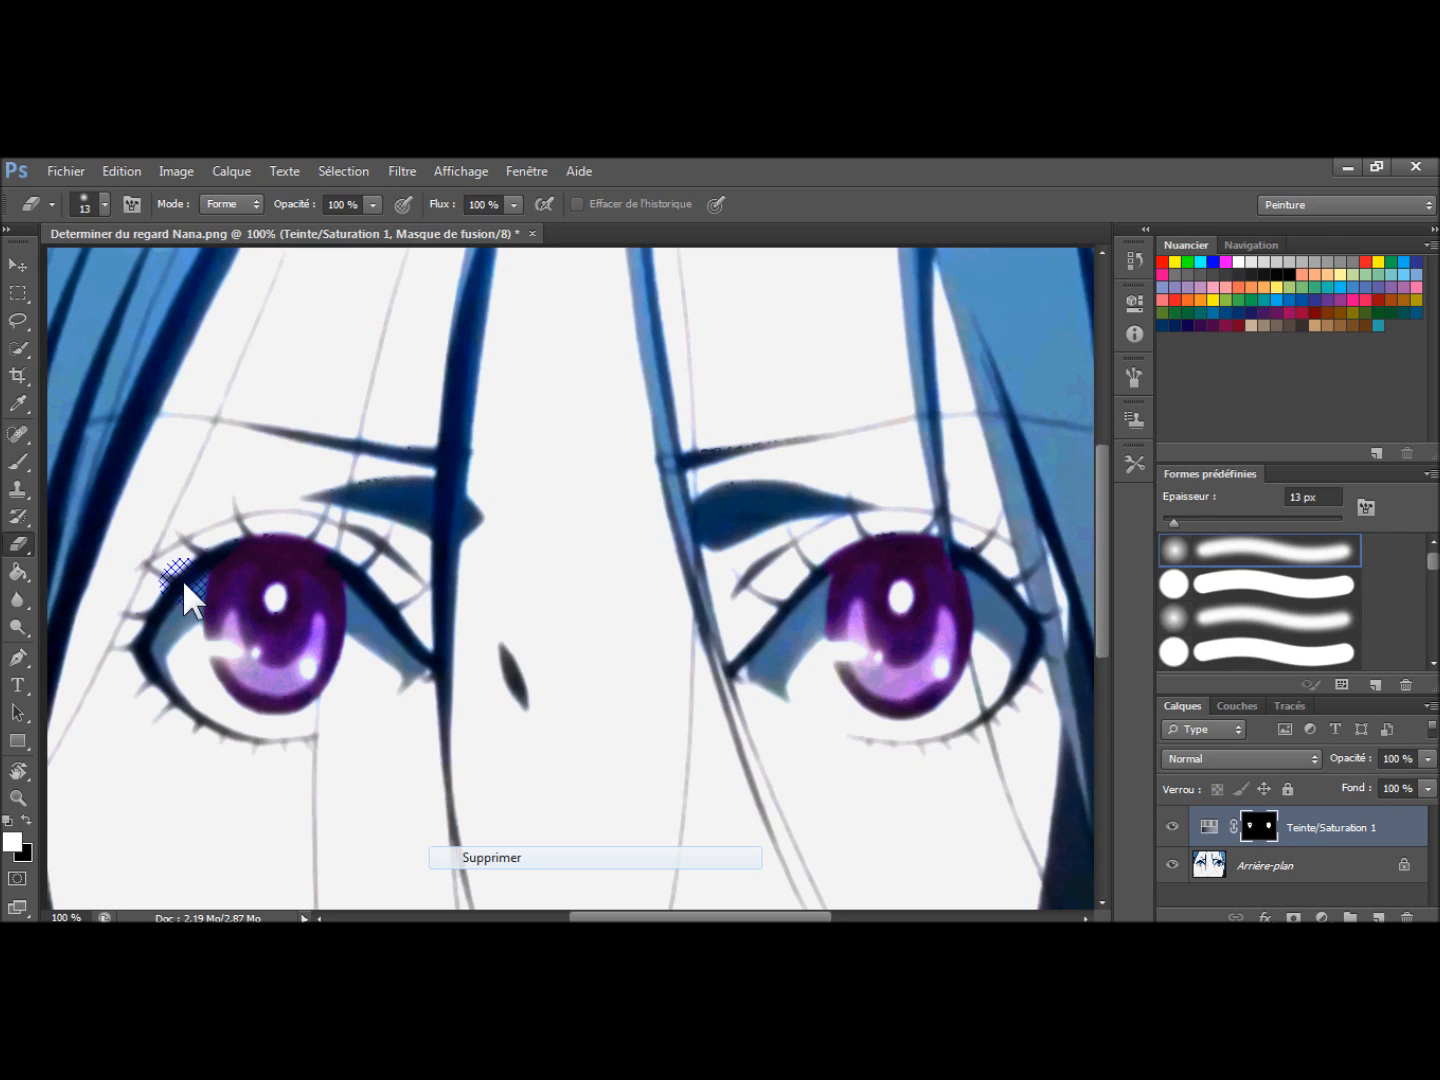
click(229, 543)
click(1240, 758)
click(1223, 714)
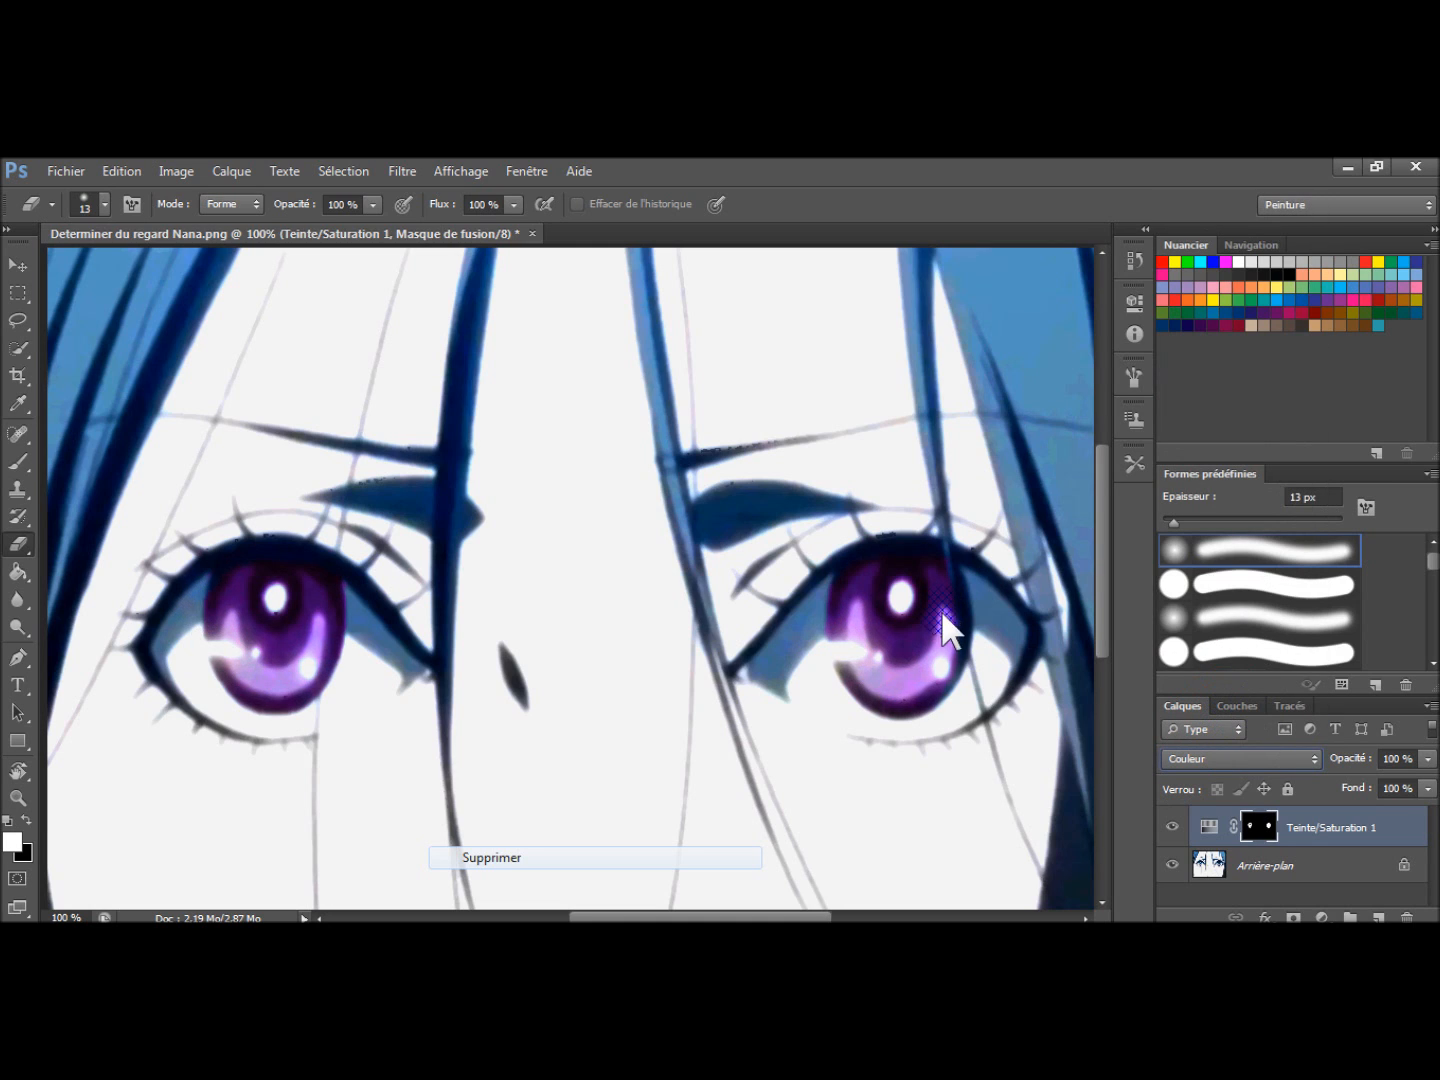
Step: Erase the remaining purple tint along the upper, outer and lower outline of the right iris on the adjustment mask
click(941, 556)
right_click(978, 619)
mouse_move(994, 591)
mouse_down()
mouse_move(935, 725)
mouse_move(836, 673)
mouse_up()
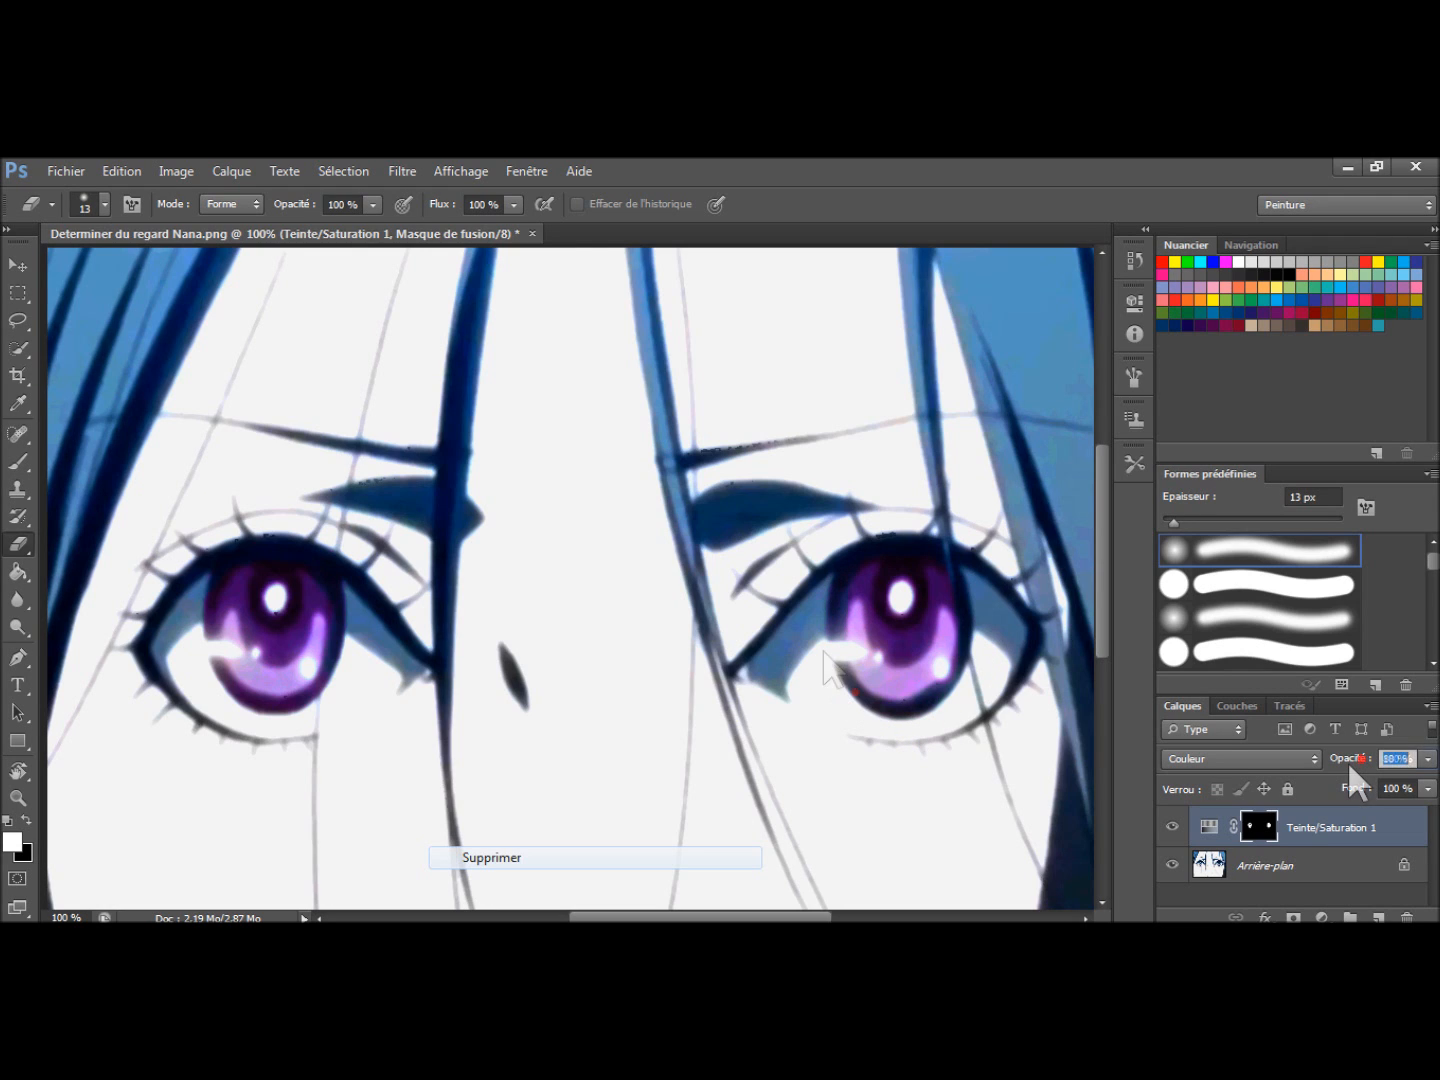
Step: Try a different opacity for the adjustment layer, return it to 100 %, and fit the whole image on screen
drag(1362, 759, 1352, 761)
mouse_move(1349, 757)
mouse_down()
mouse_move(1421, 765)
mouse_move(1316, 750)
mouse_move(1437, 772)
mouse_up()
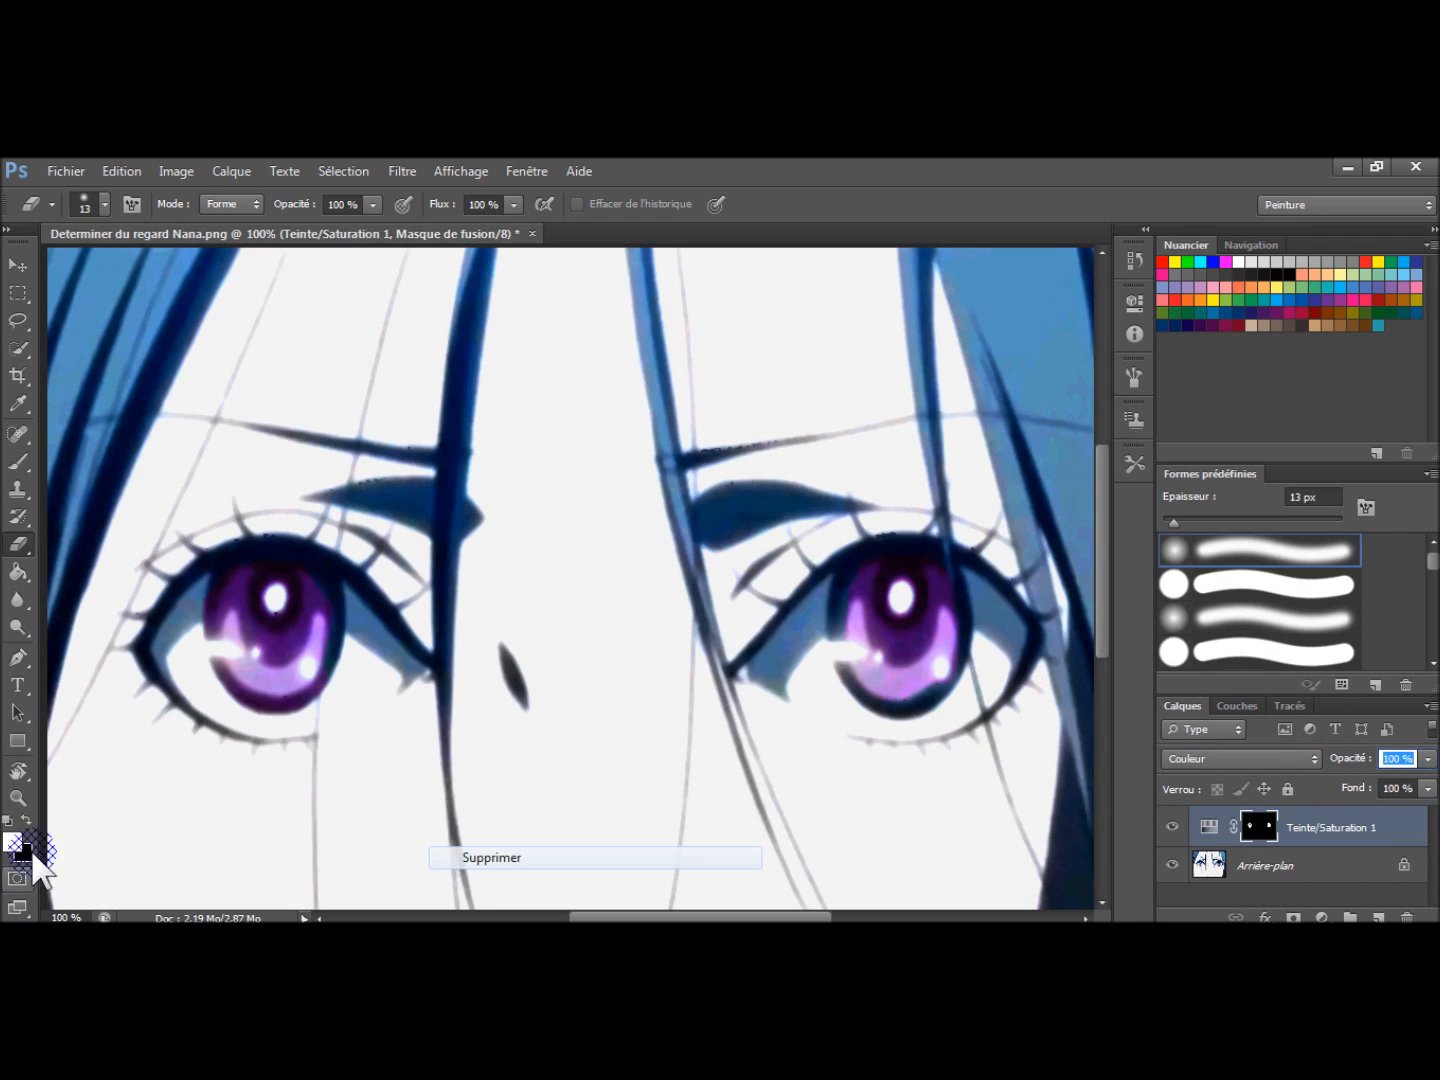
click(16, 792)
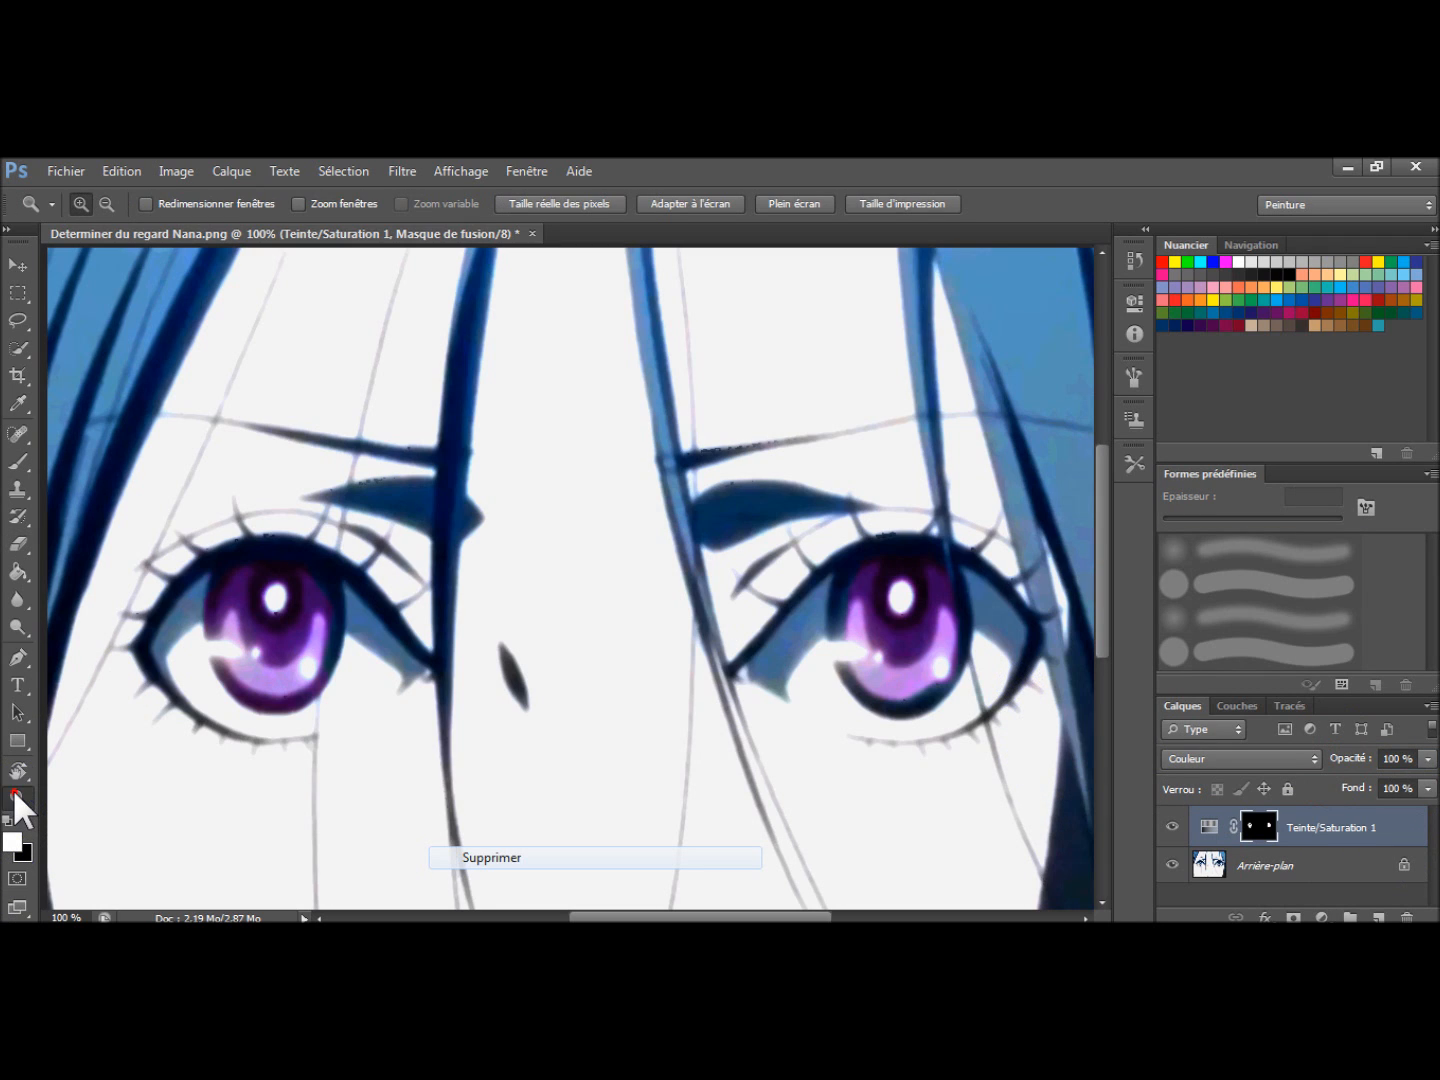
click(666, 200)
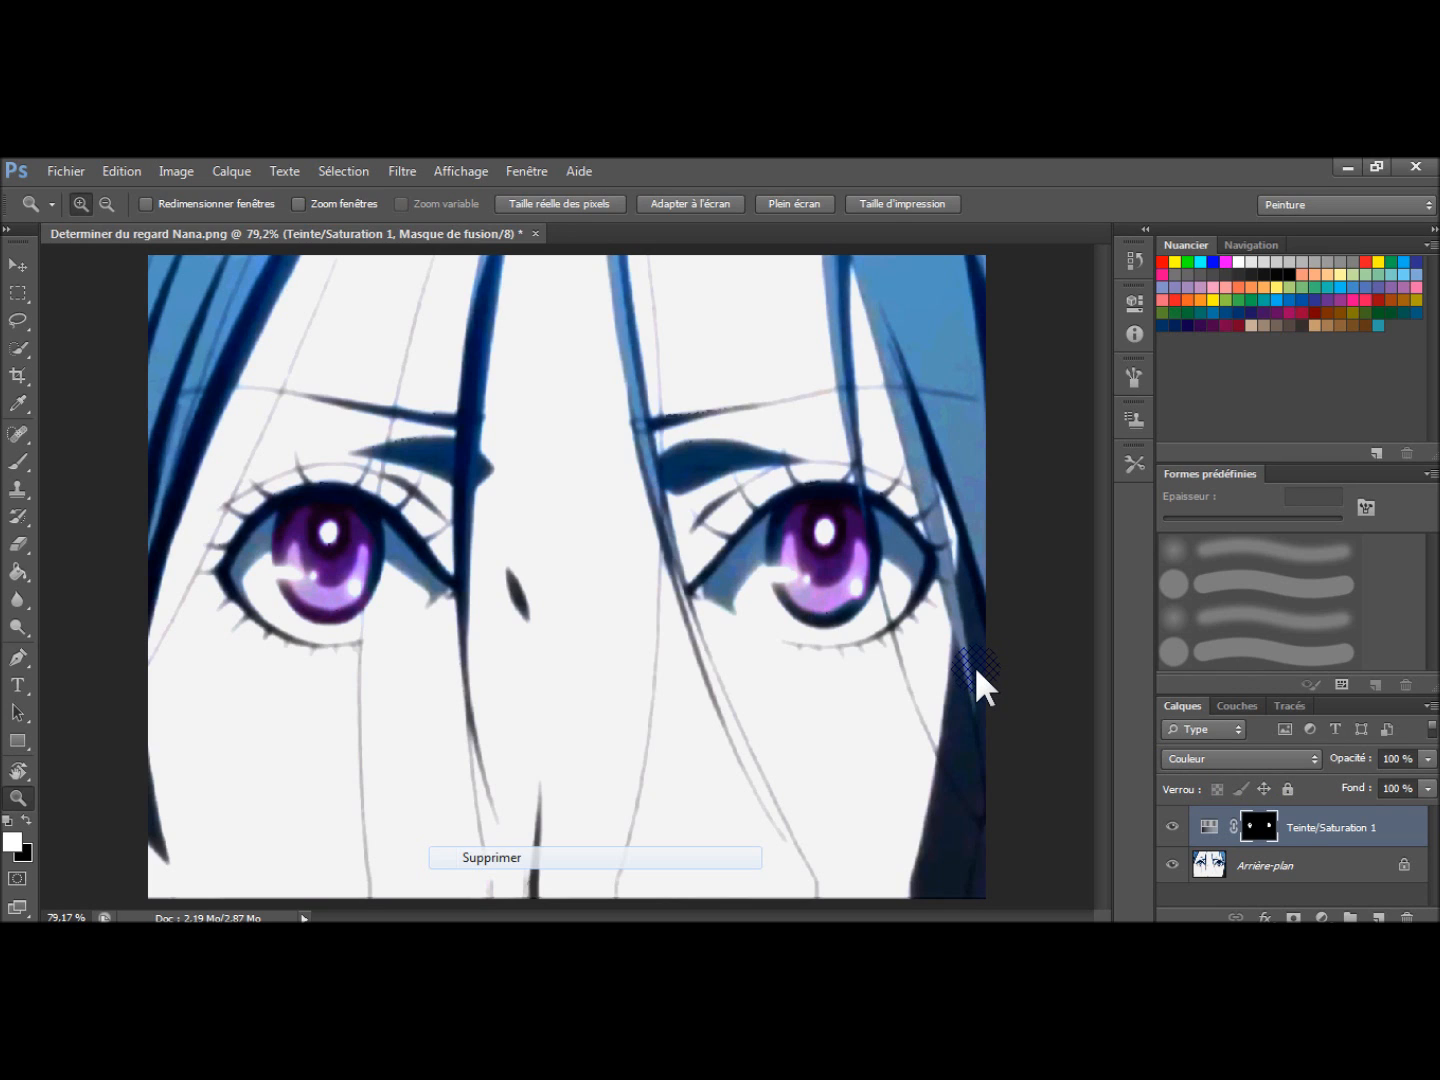
Step: Delete the Teinte/Saturation 1 adjustment layer
right_click(1414, 842)
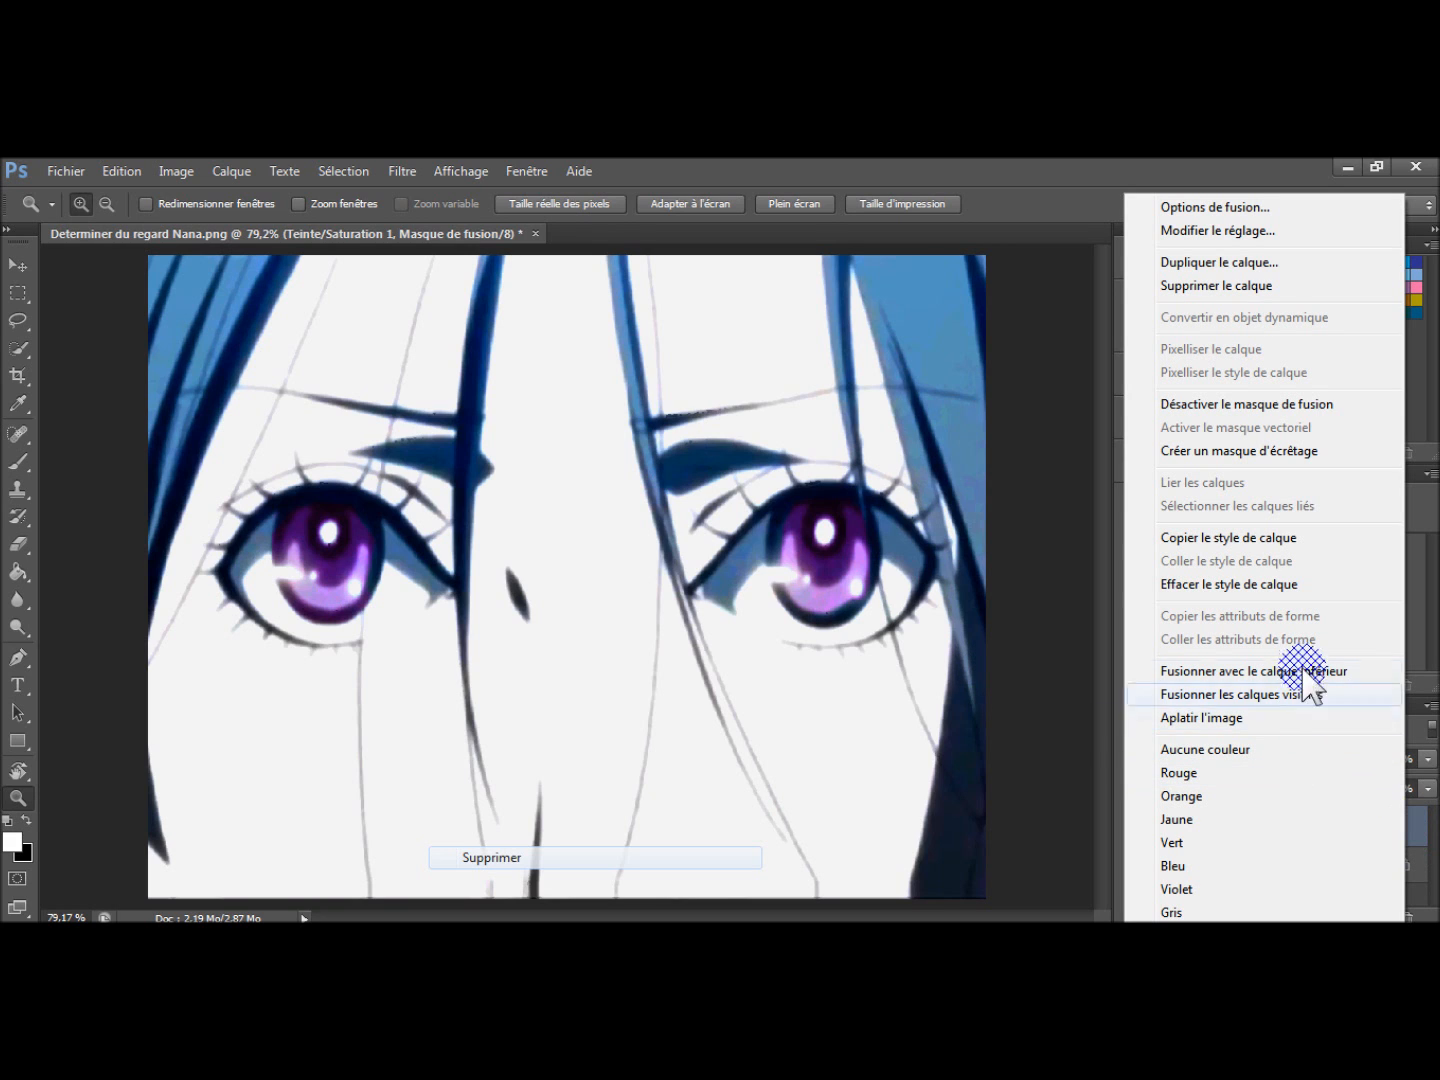
click(1210, 286)
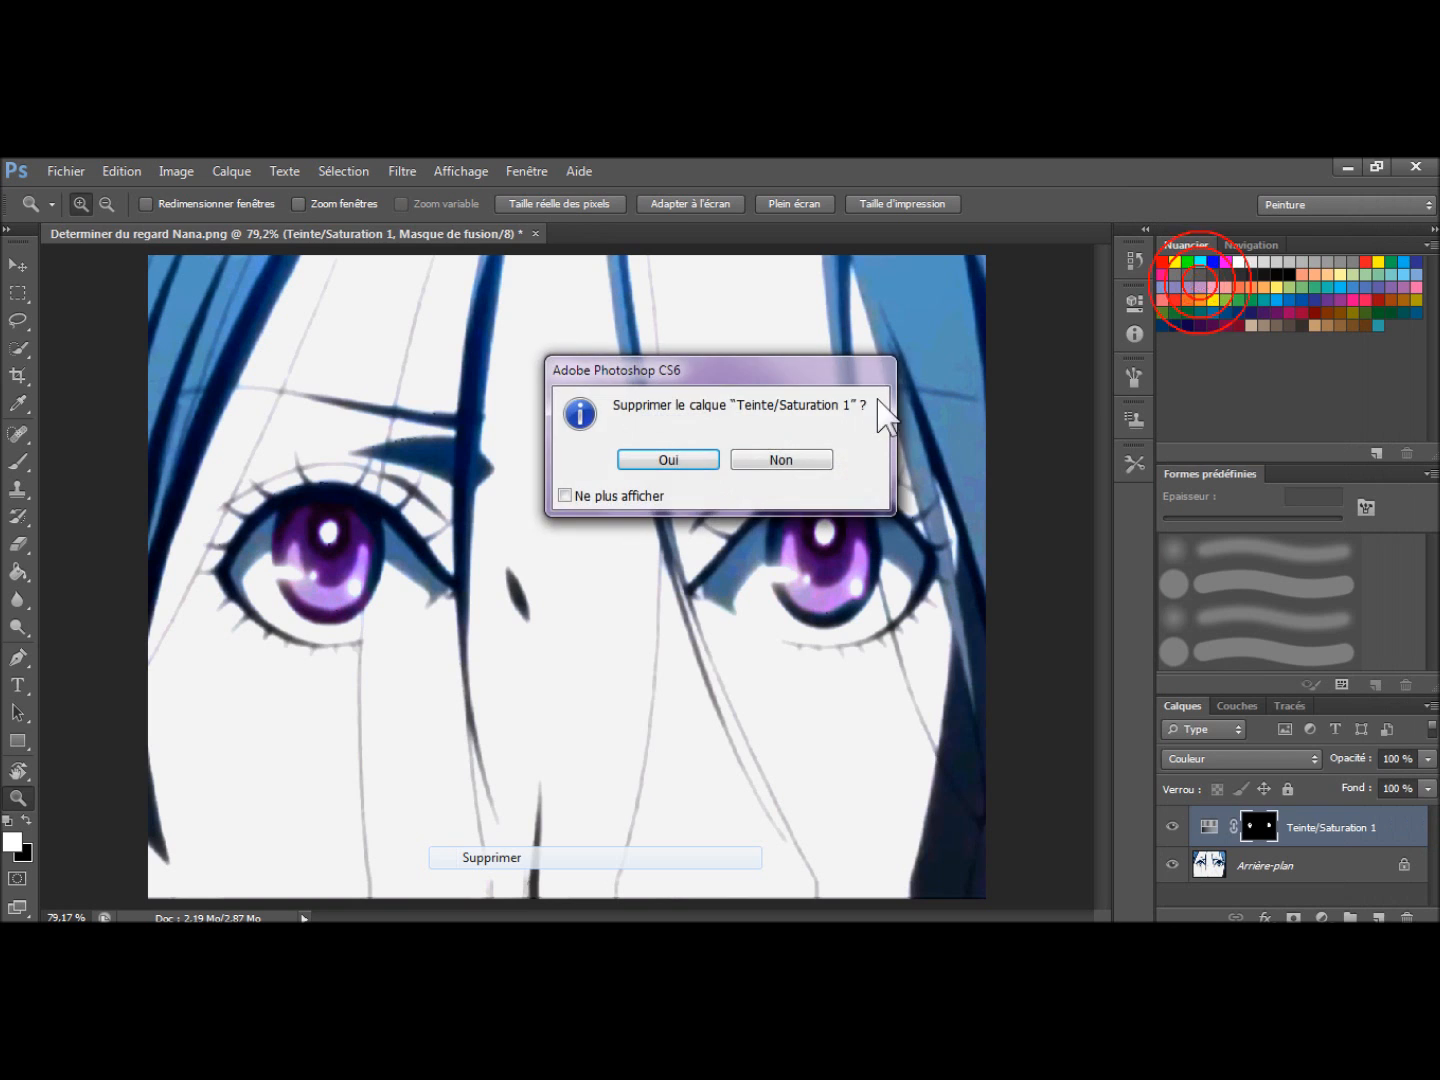
key(Return)
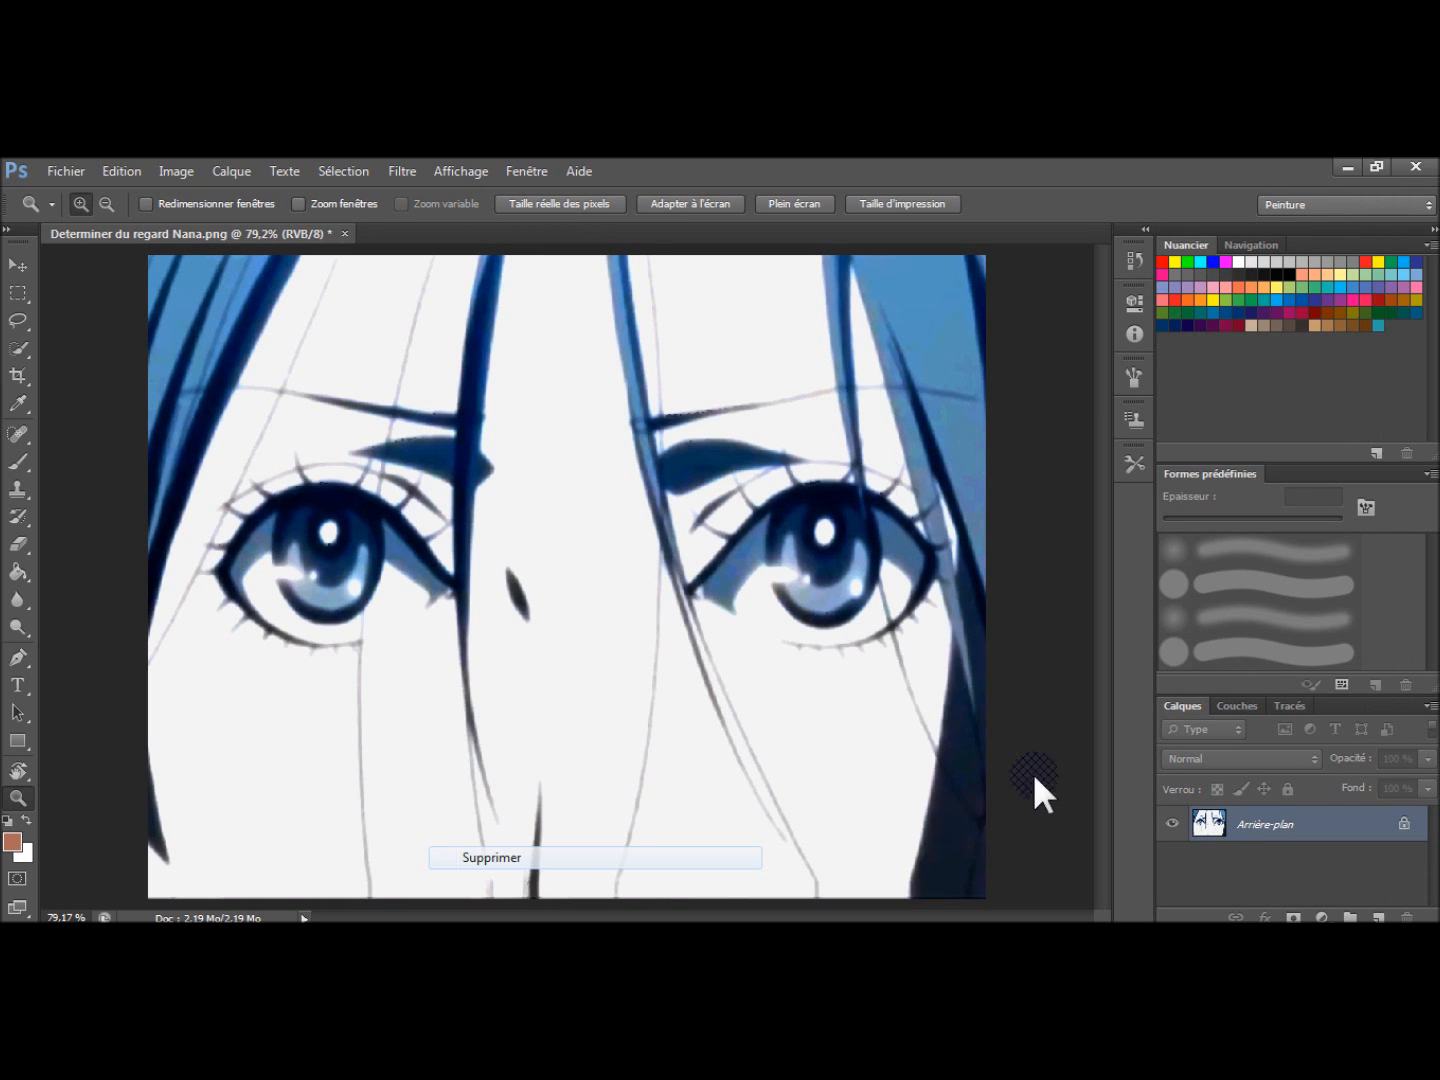
Step: Select both irises without their white highlights and add a Balance des couleurs adjustment layer masked to them
click(466, 463)
click(546, 485)
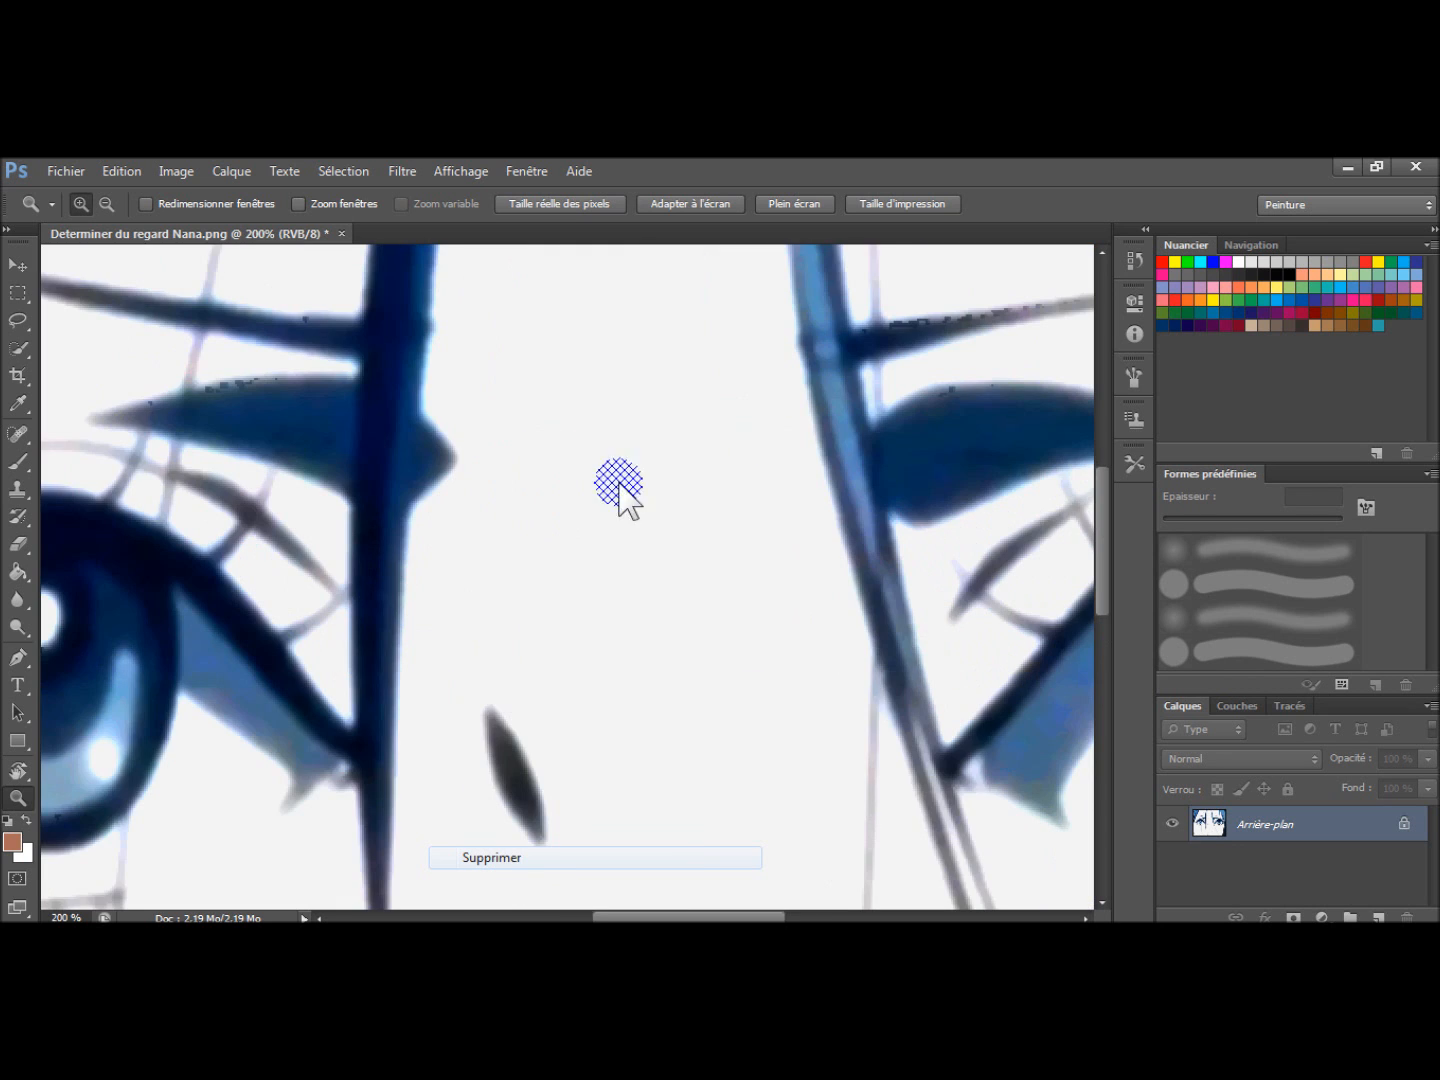
drag(486, 254, 666, 220)
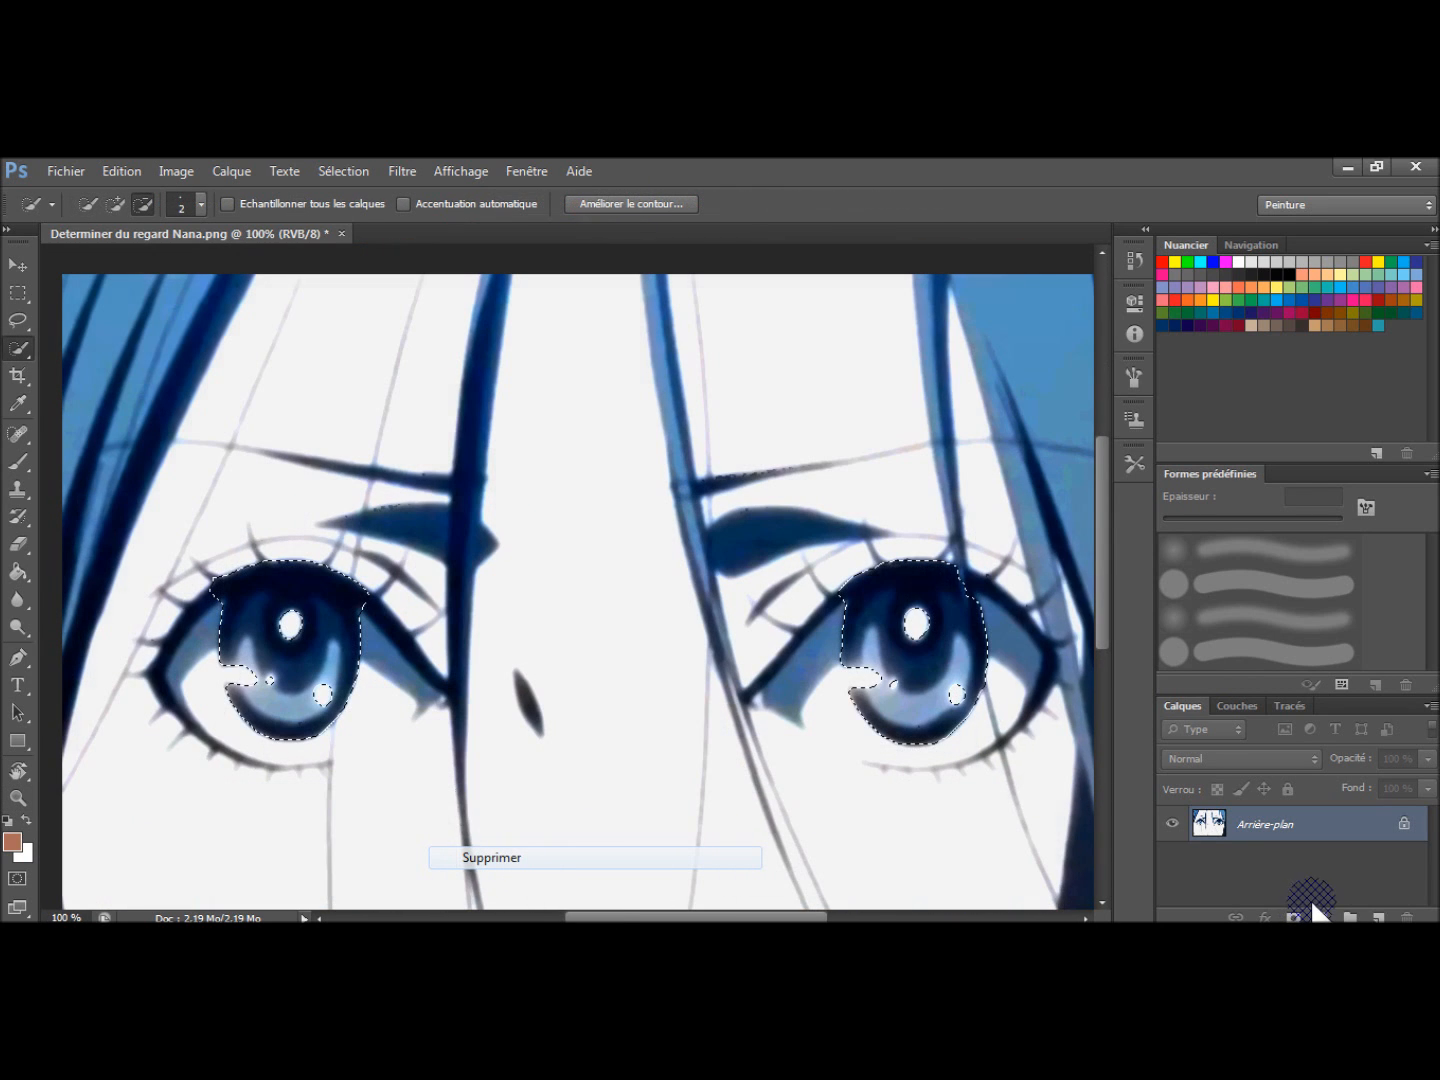
click(1300, 912)
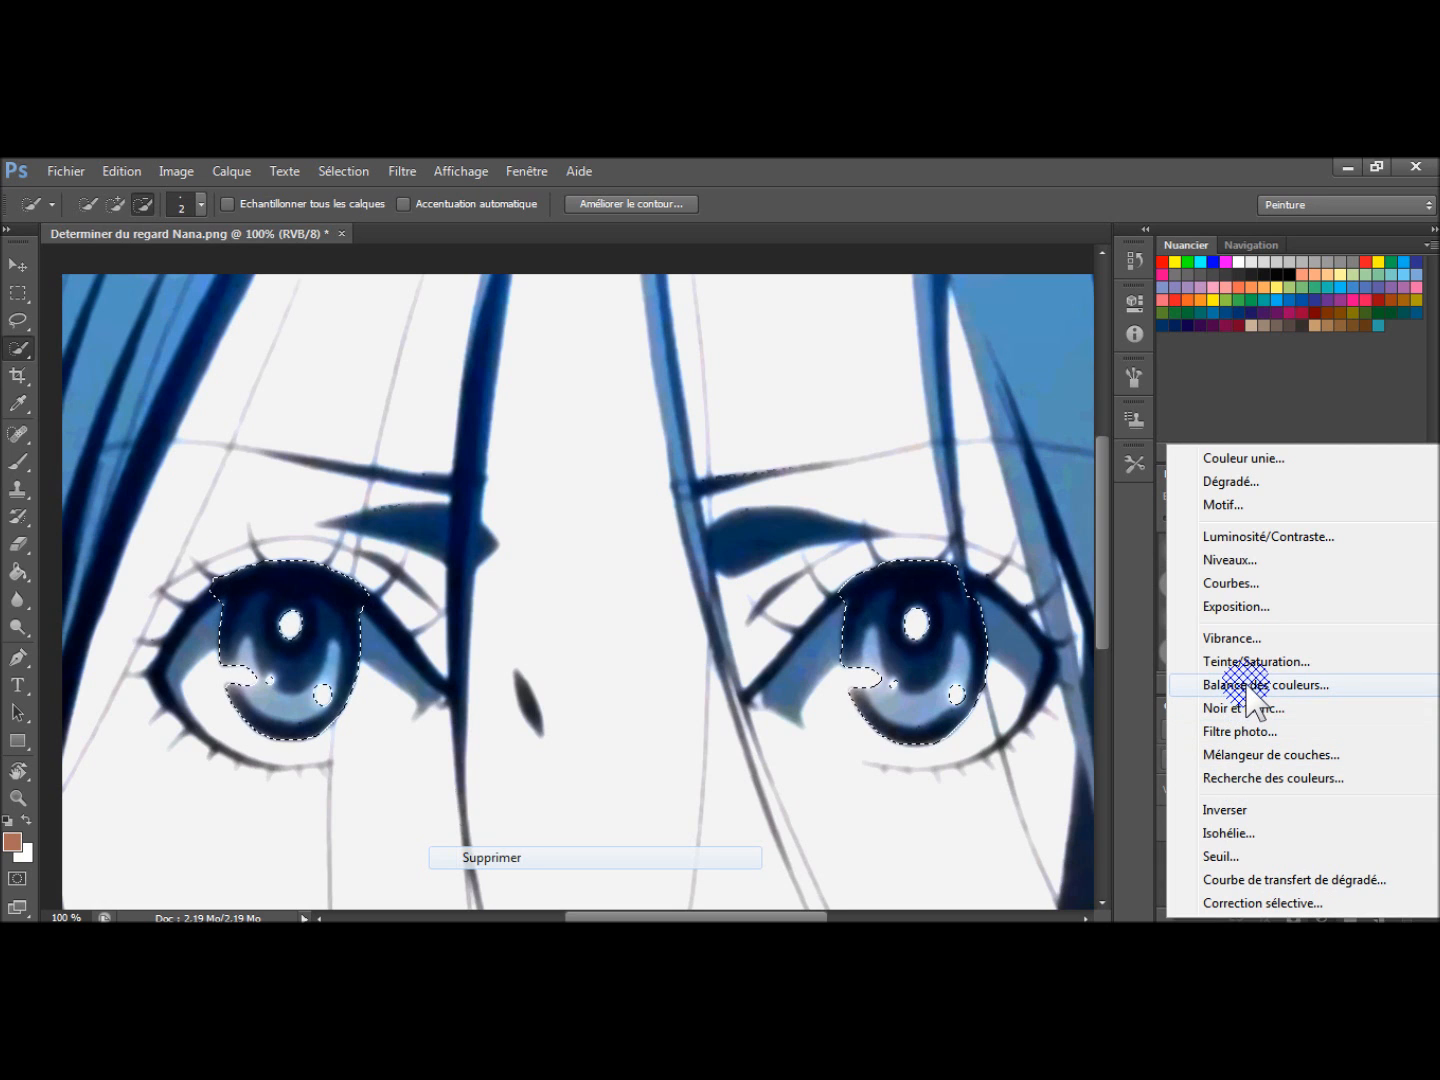
click(1247, 684)
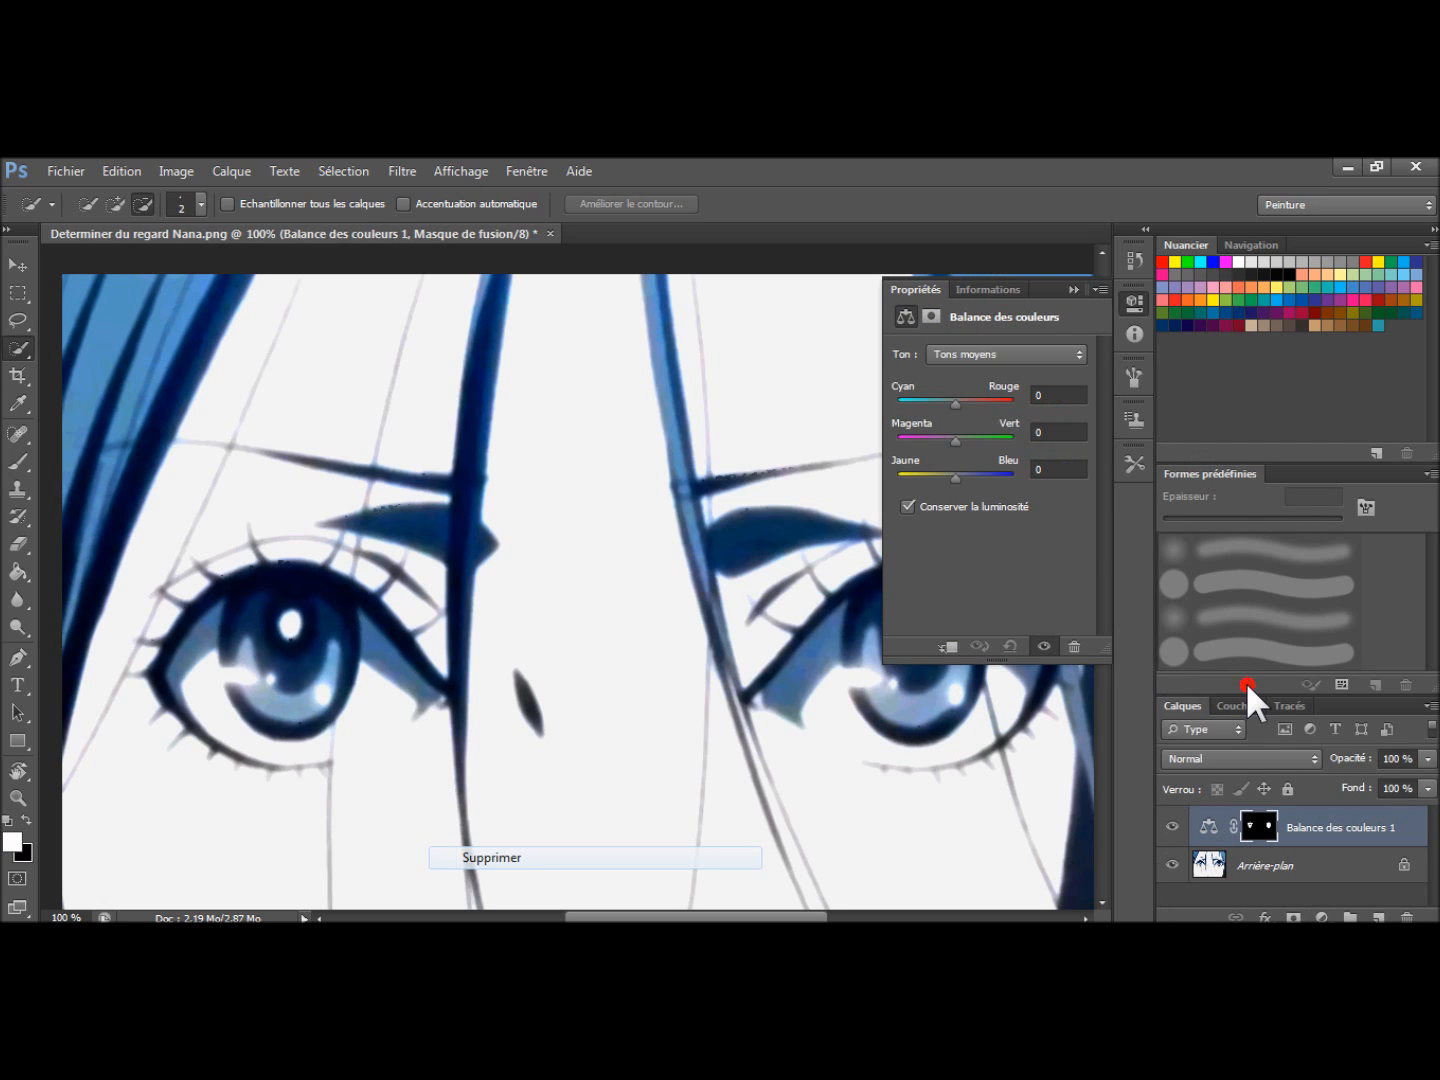
Step: Set the colour balance of the Tons moyens to +100 Cyan/Rouge, -100 Magenta/Vert and -40 Jaune/Bleu
drag(955, 398, 1004, 418)
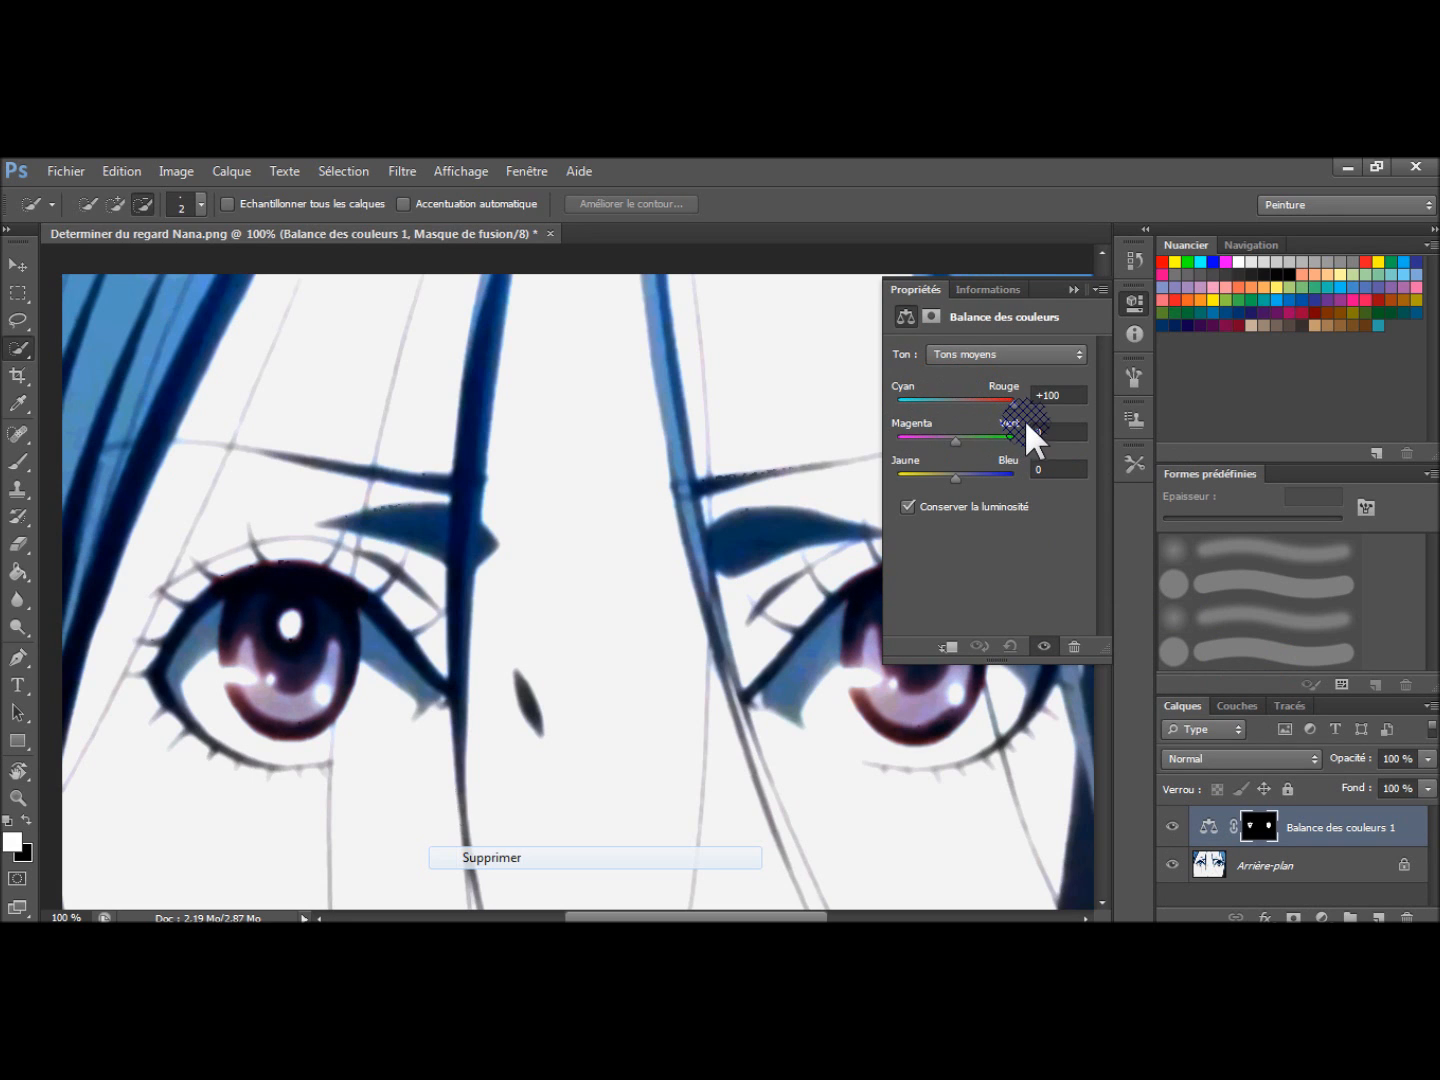
drag(954, 439, 868, 462)
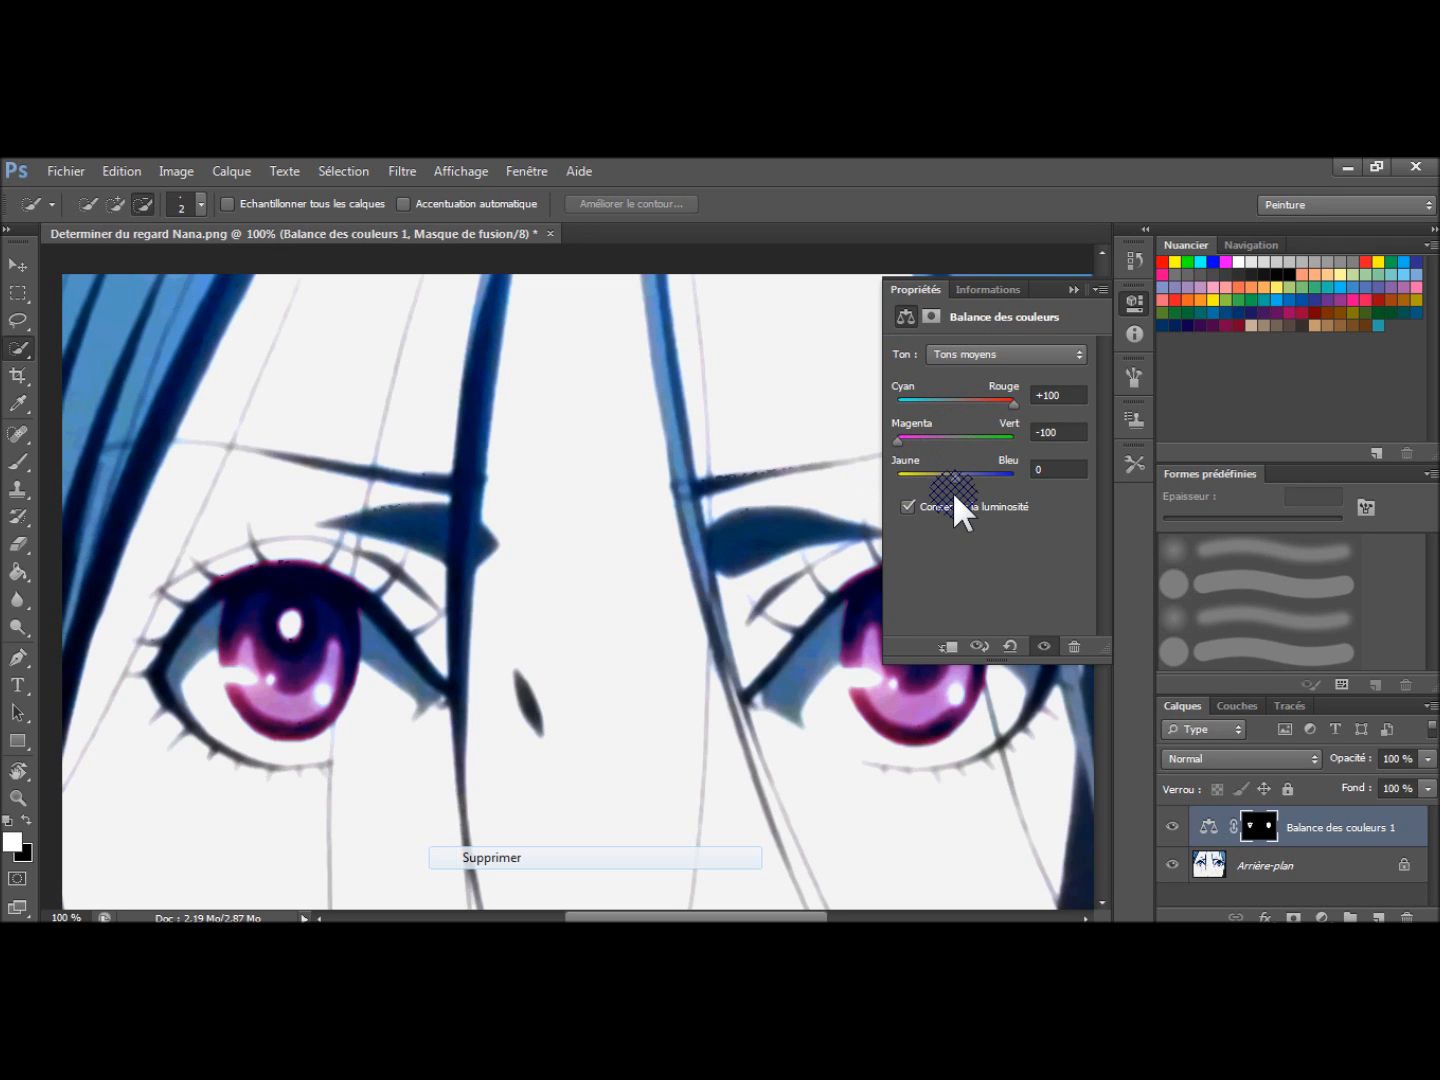
drag(958, 470, 935, 517)
drag(932, 472, 929, 474)
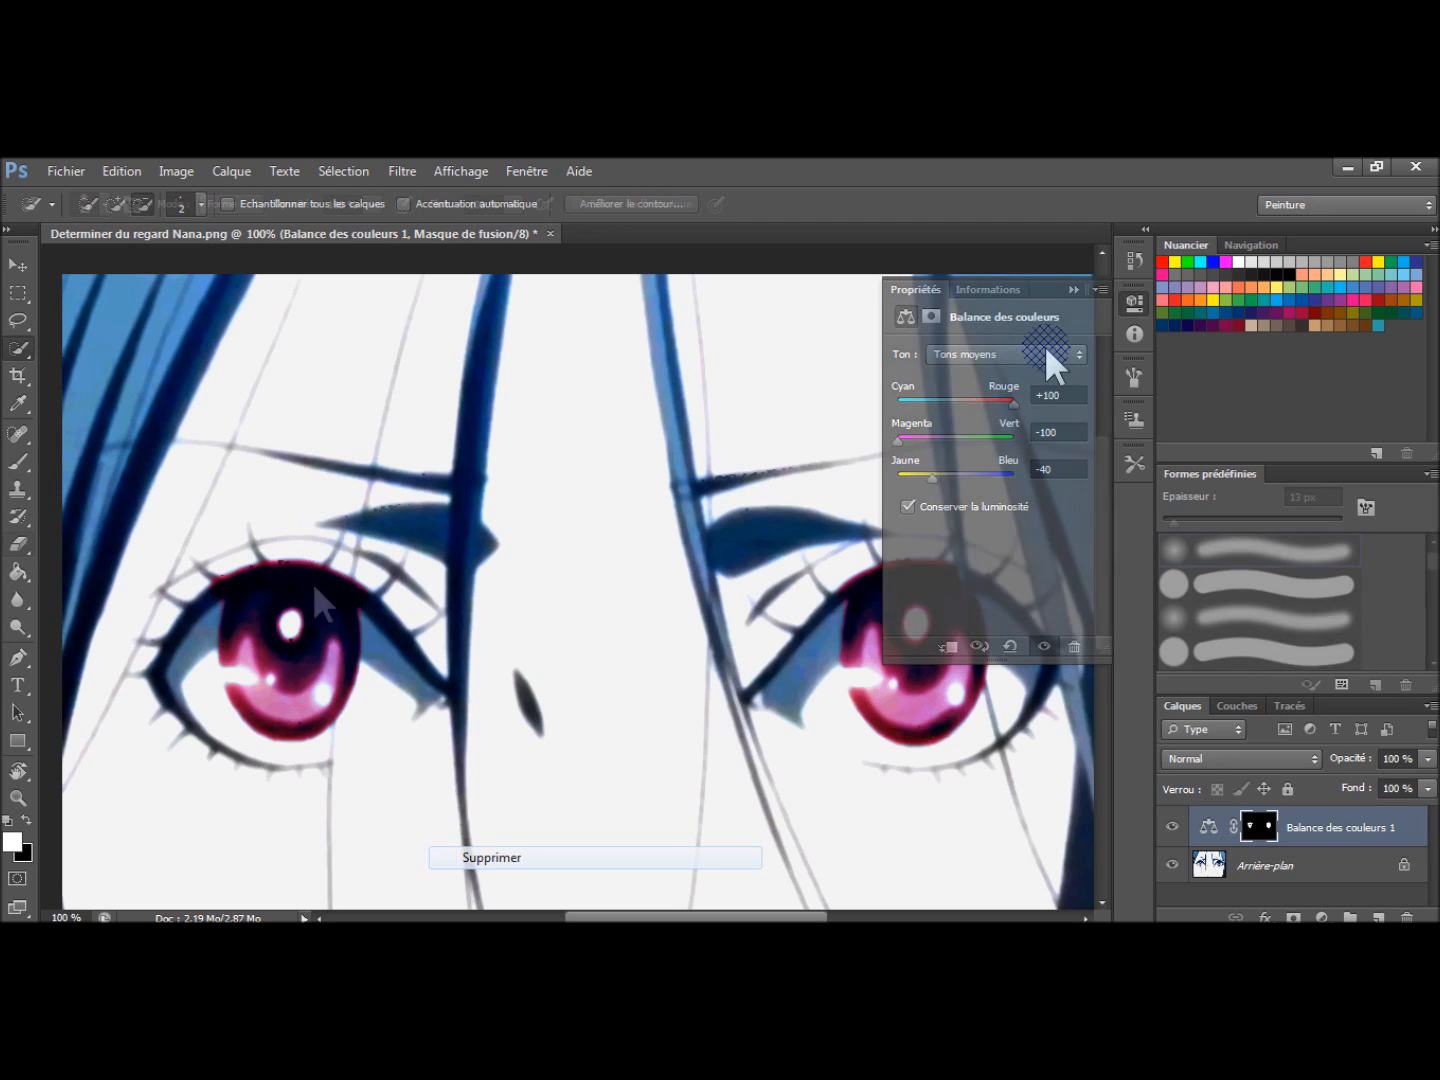
click(1044, 354)
Step: Erase the red tint from the upper eyelid lines on the adjustment mask and set the layer's blending mode to Couleur
click(366, 578)
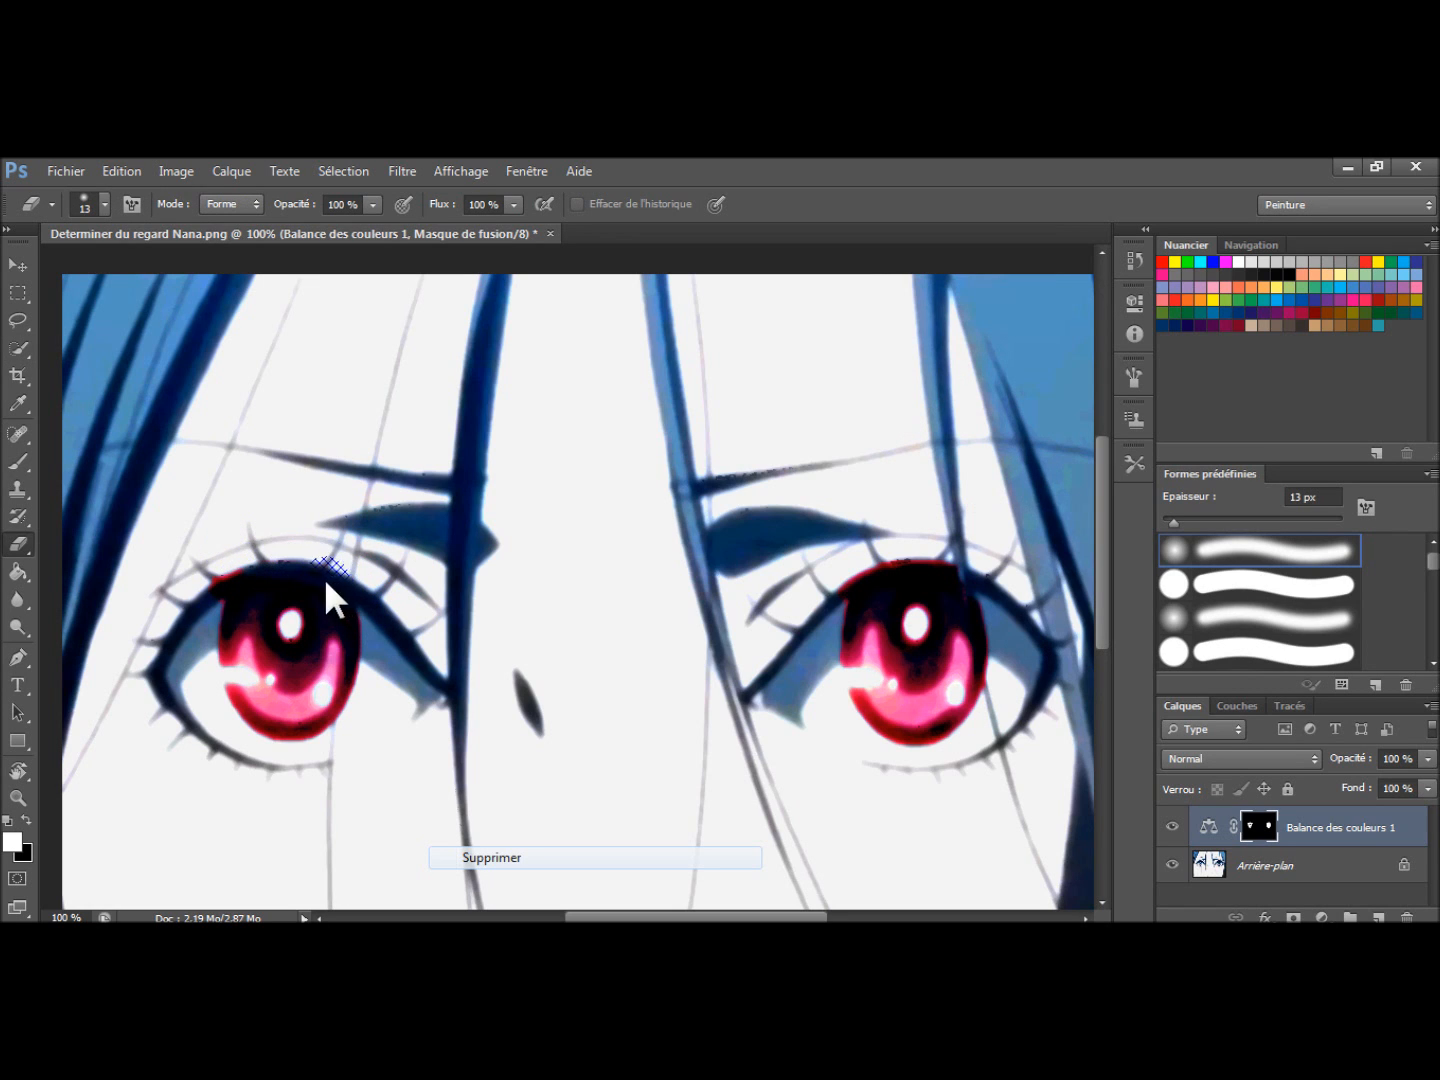
click(1240, 758)
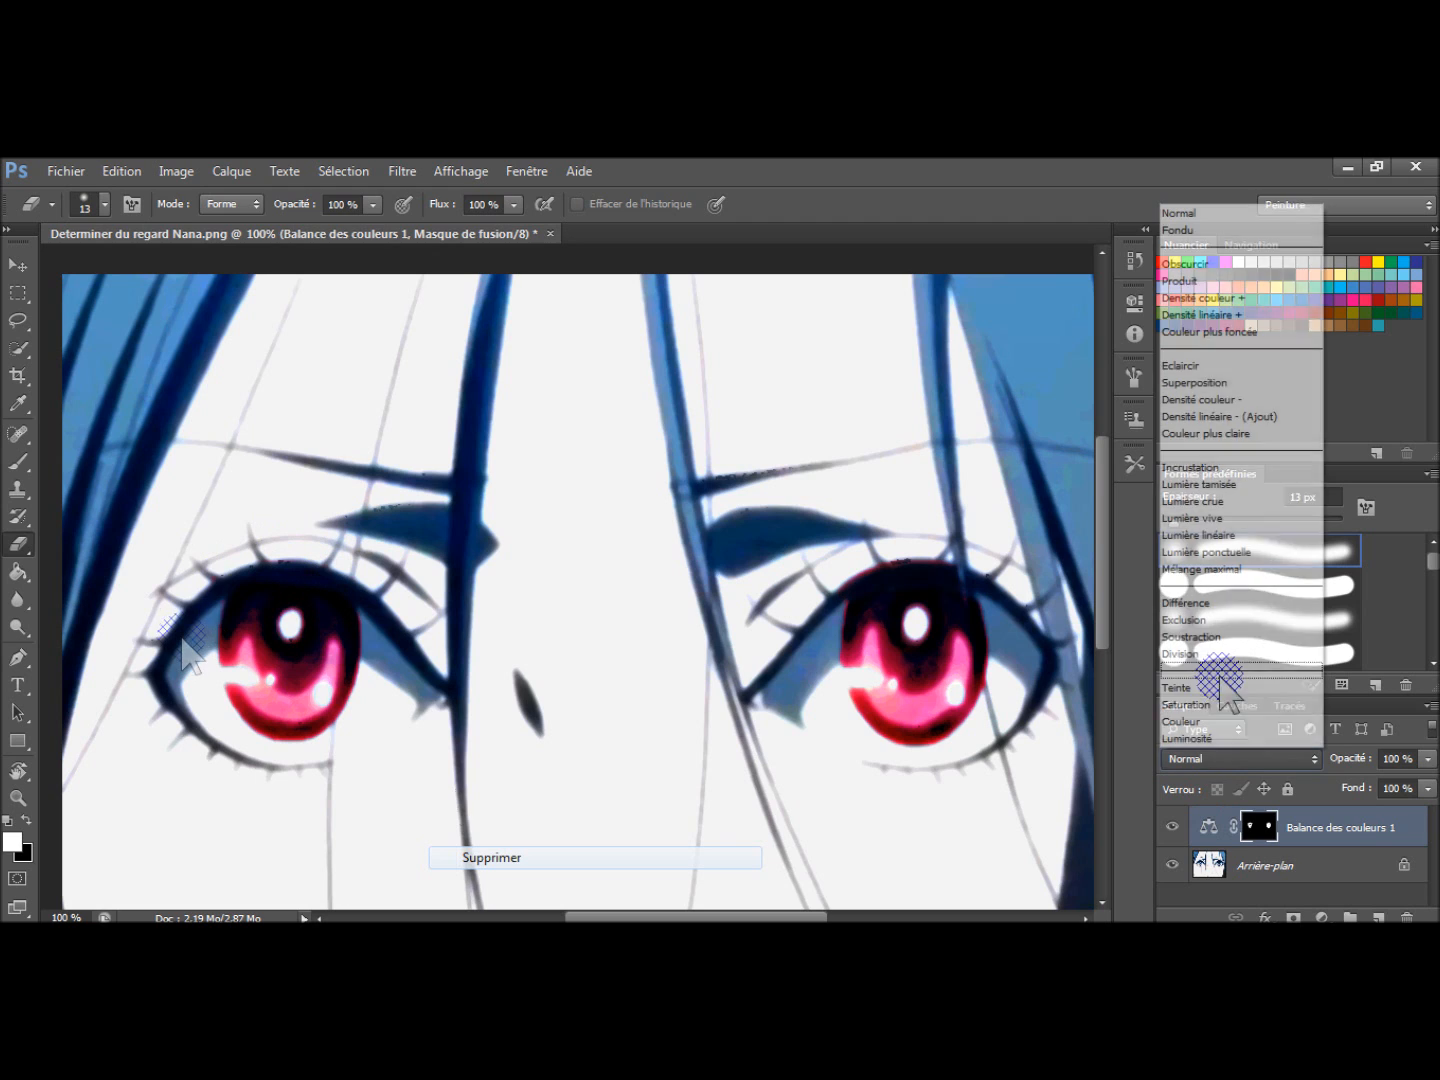
click(1190, 721)
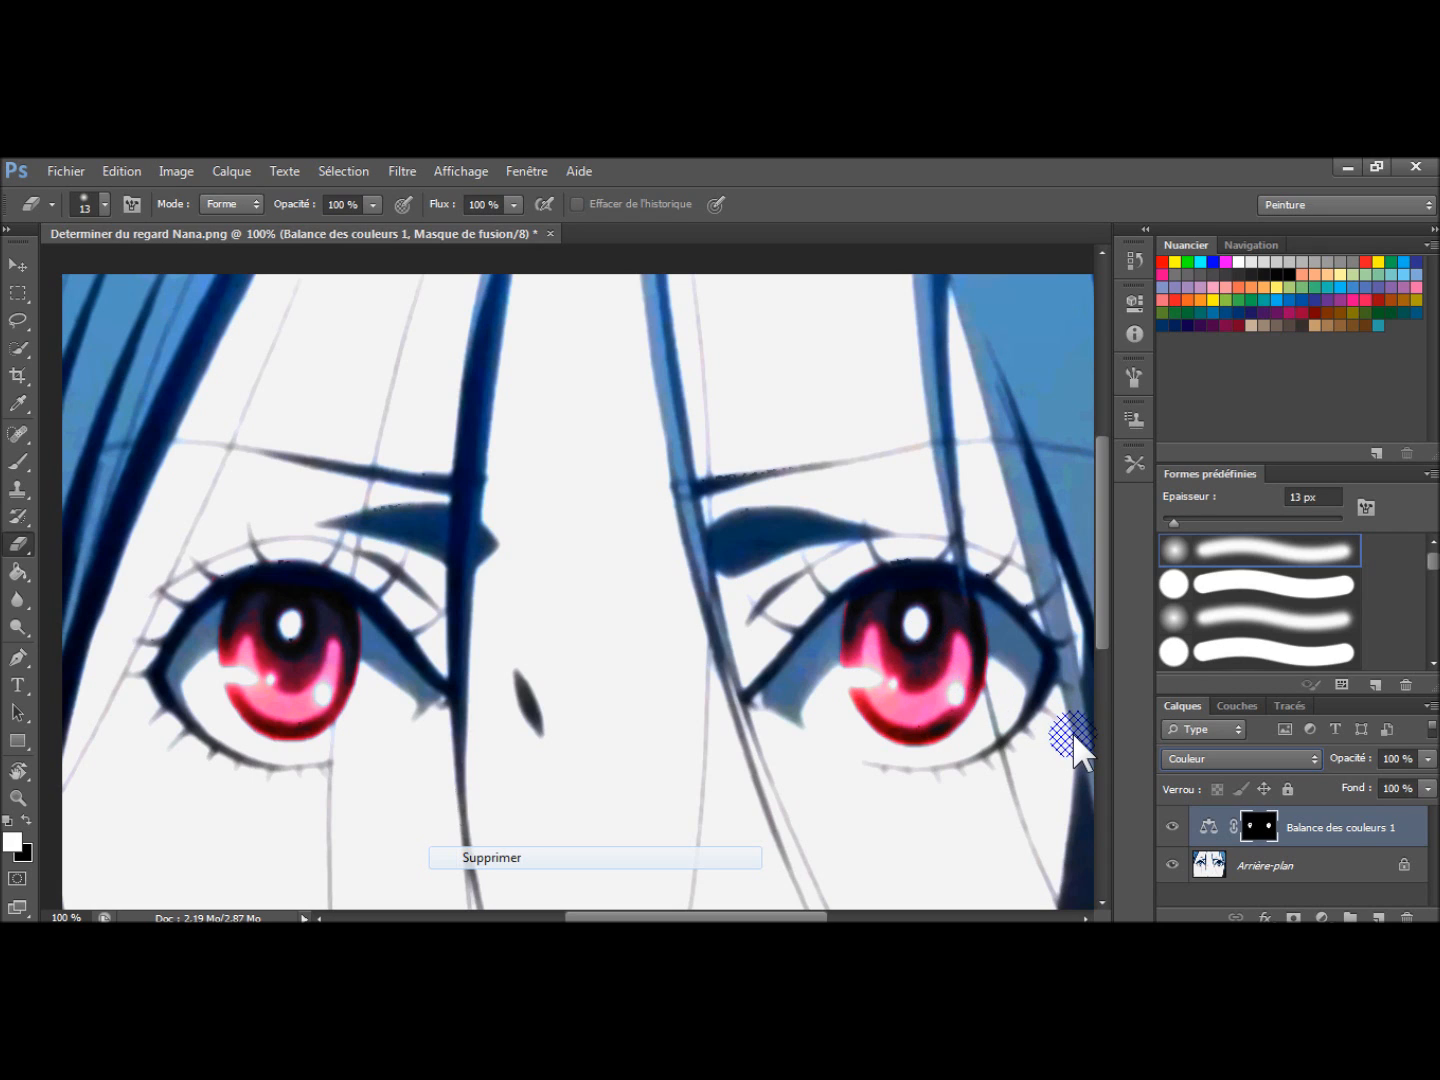
Step: Try the Teinte blending mode on the Balance des couleurs layer and settle on Saturation
click(1195, 757)
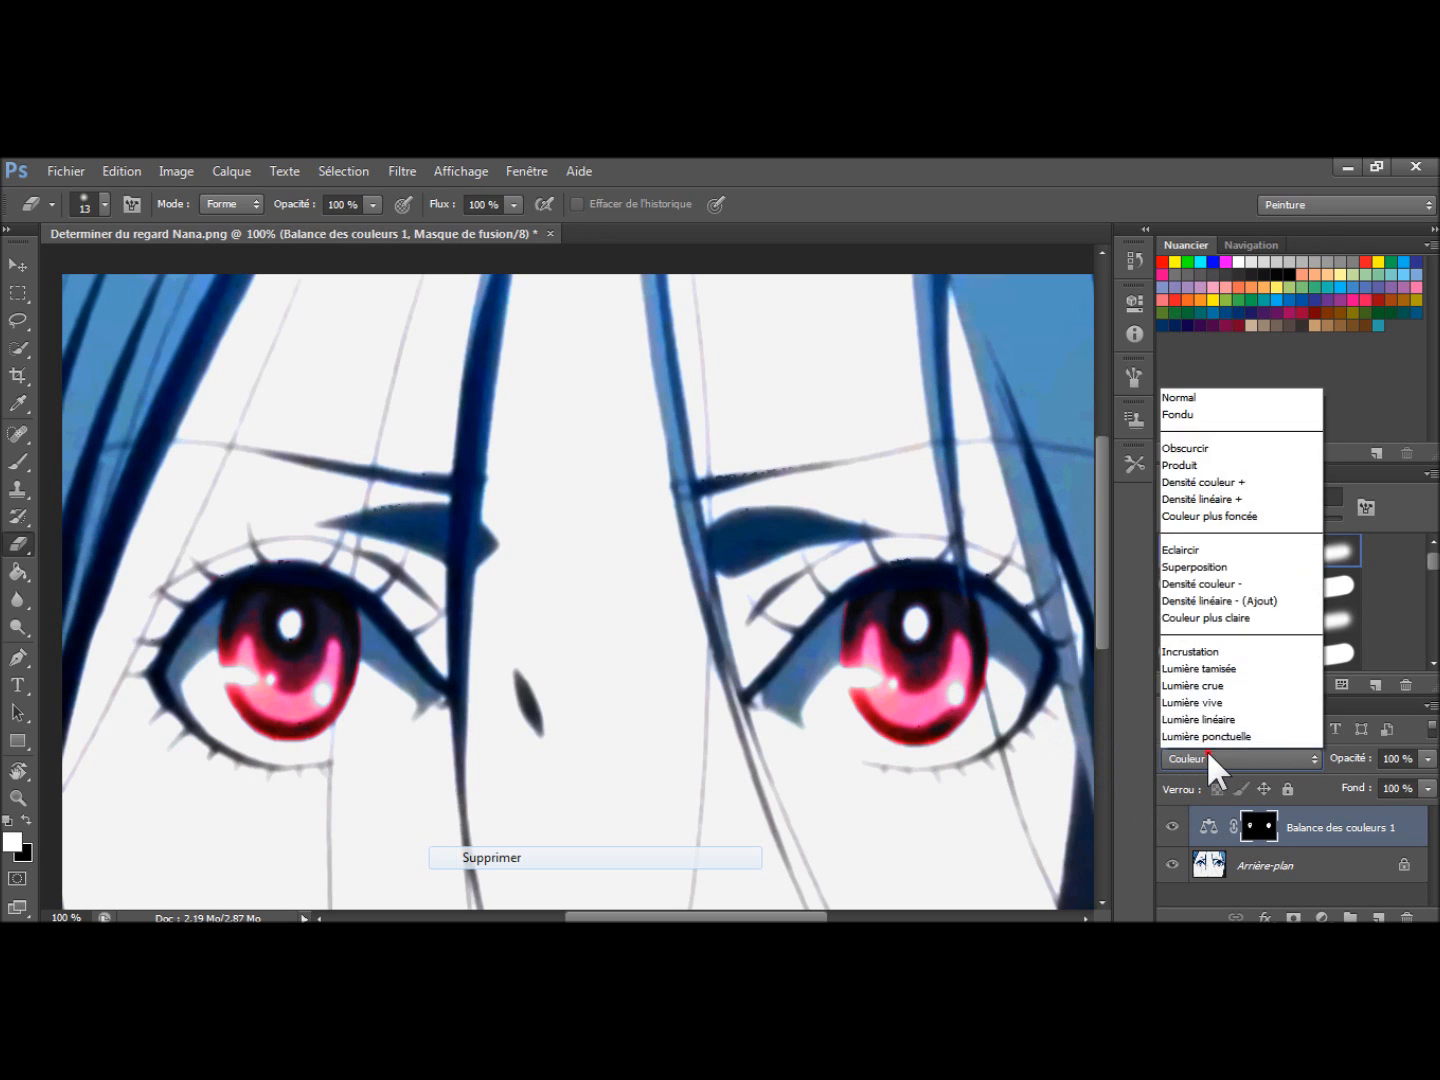
click(1208, 733)
click(1207, 760)
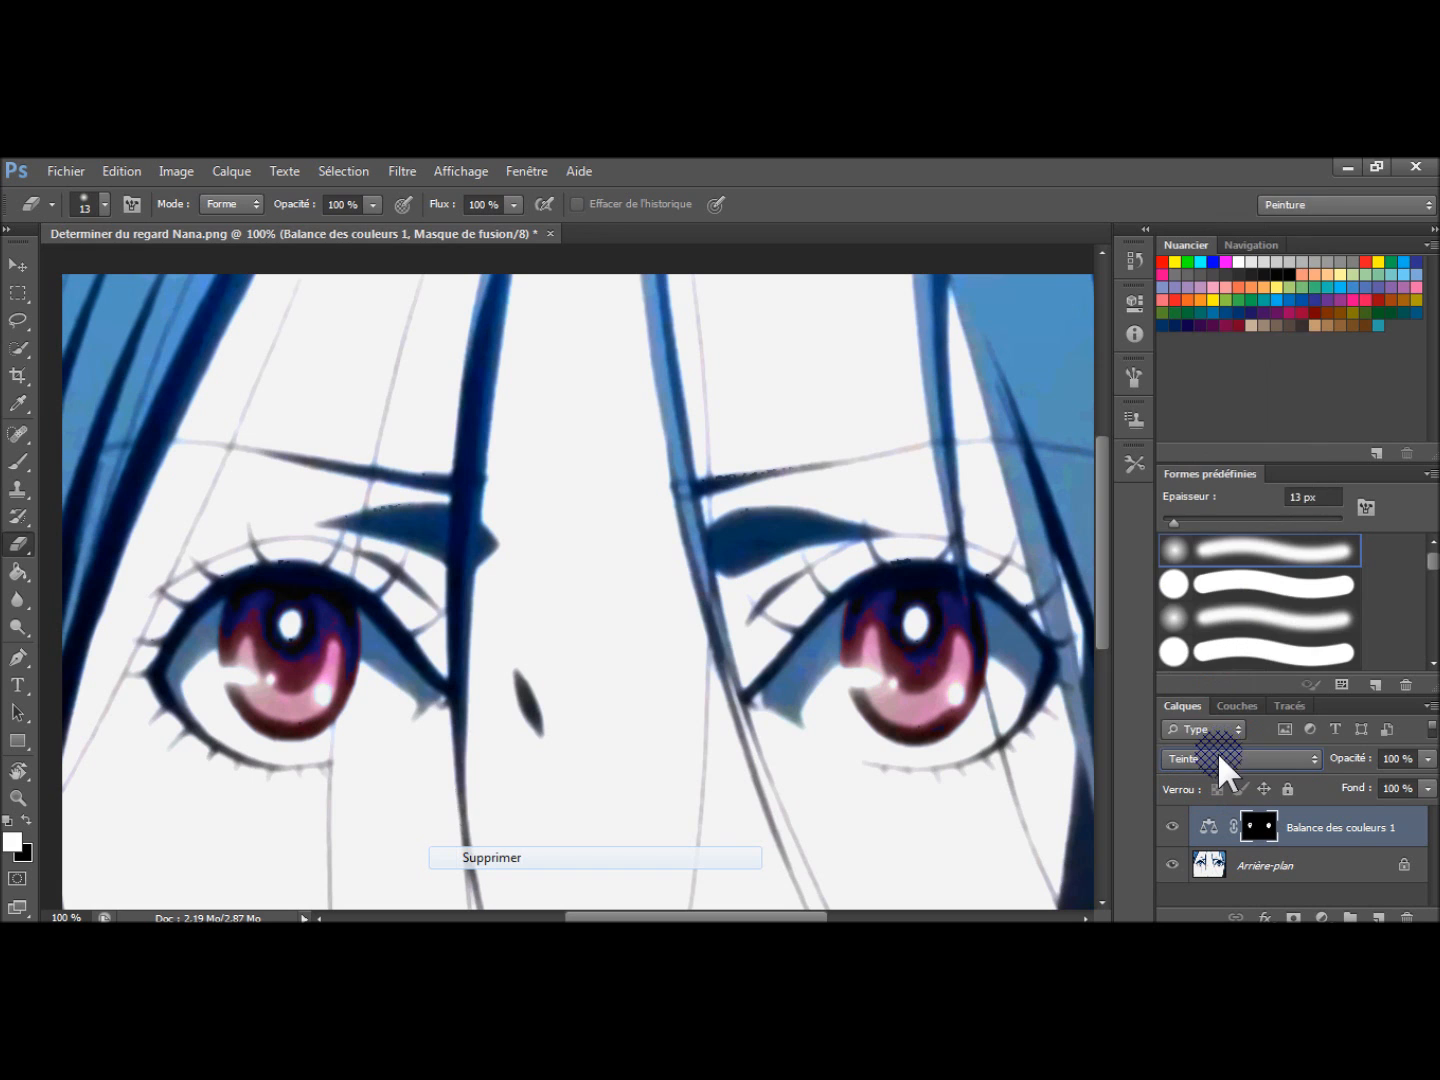
click(1217, 755)
click(1219, 713)
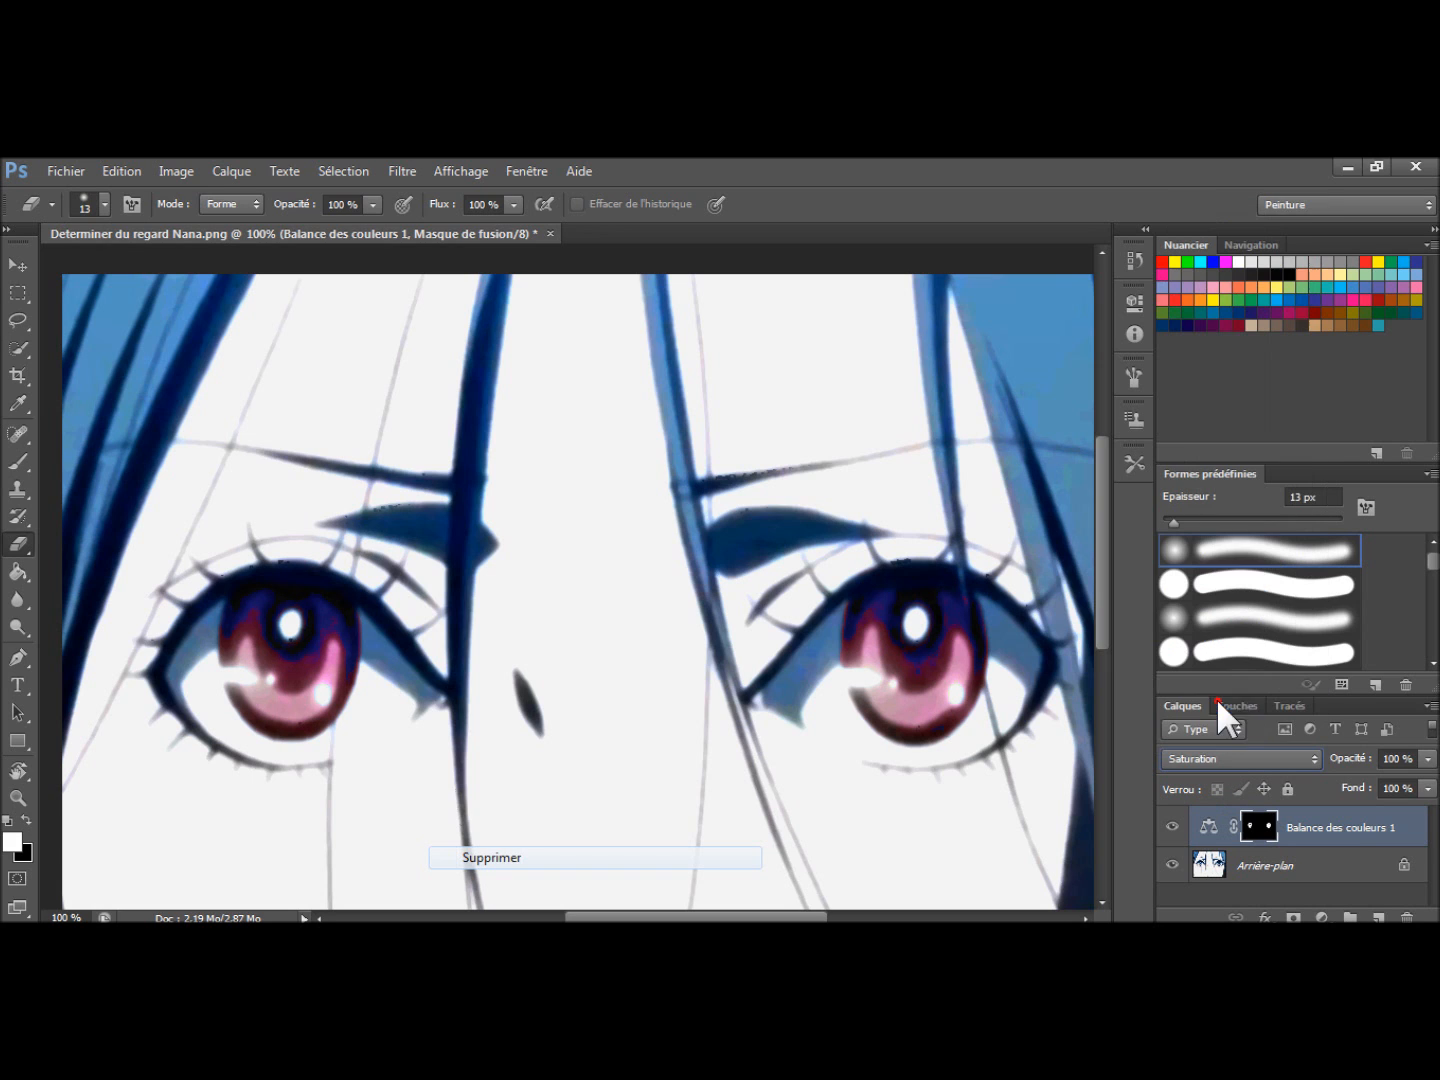
click(1217, 758)
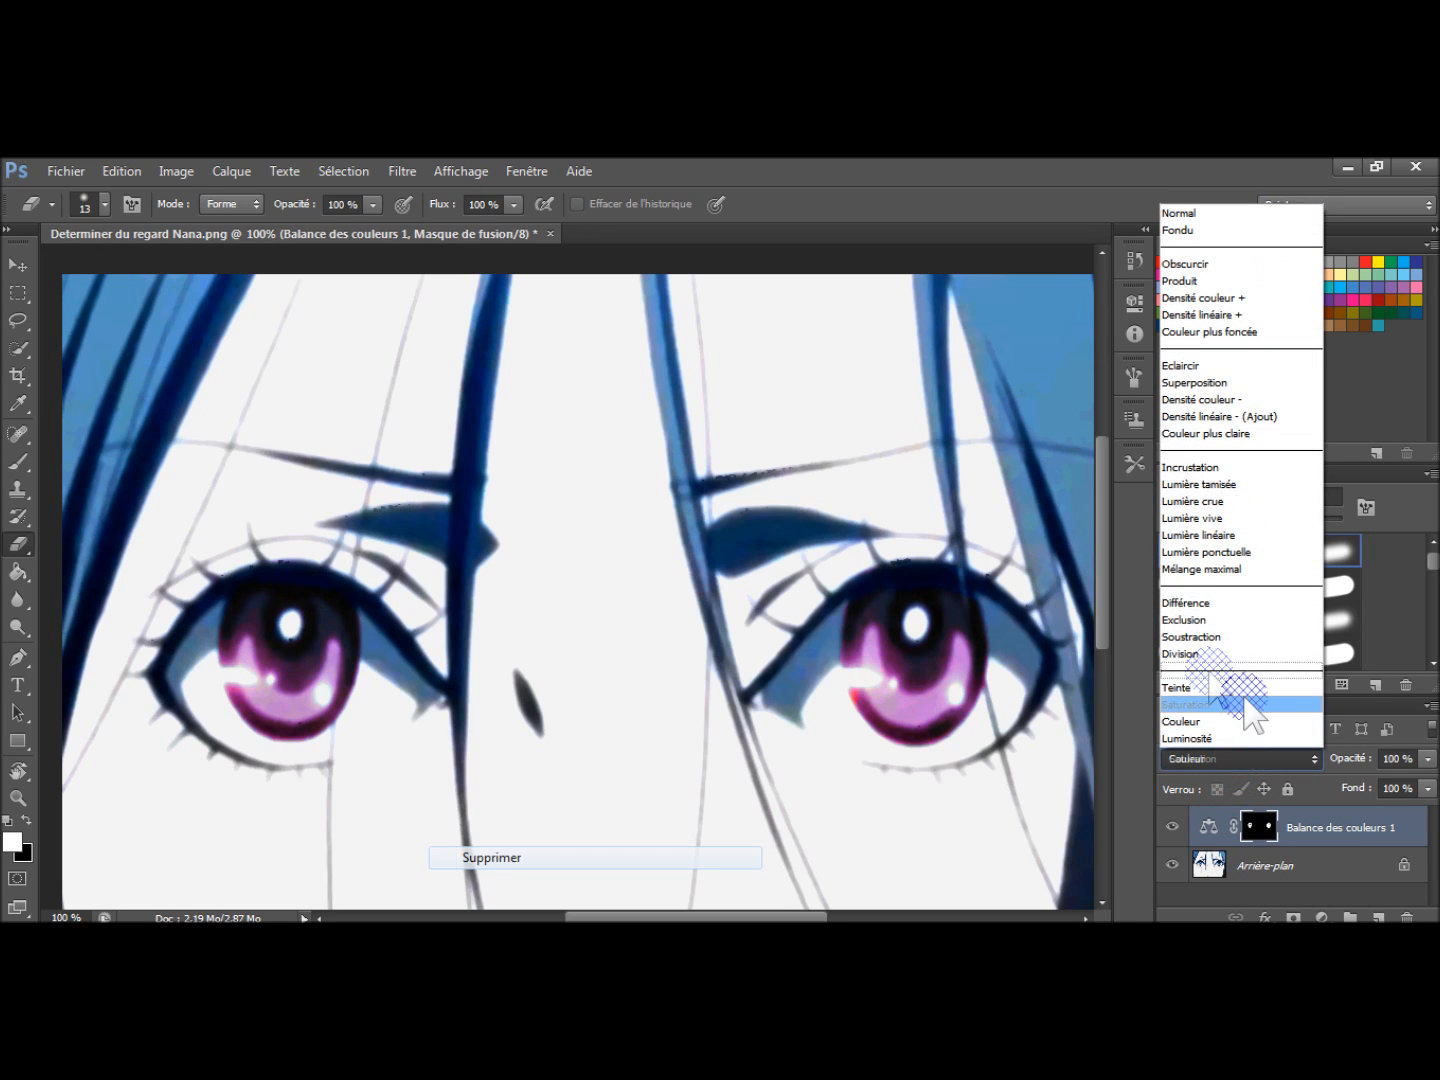
click(1243, 704)
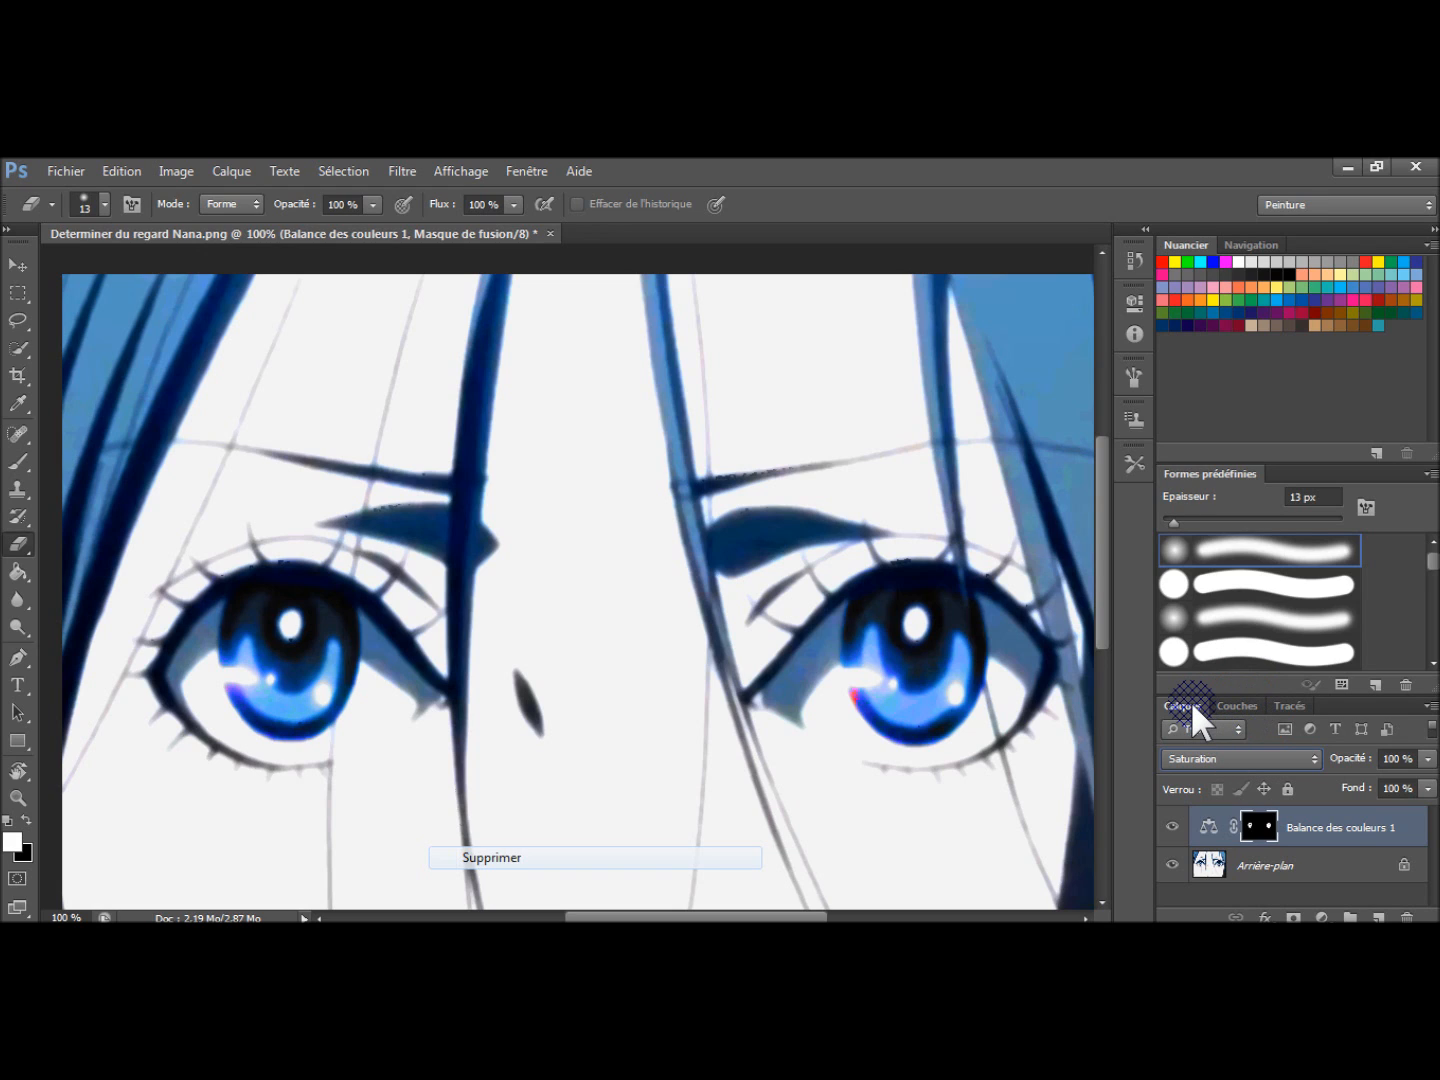
Step: Lower the Balance des couleurs layer's opacity and toggle its visibility to compare the irises with the whole image in view
drag(1336, 752, 1313, 753)
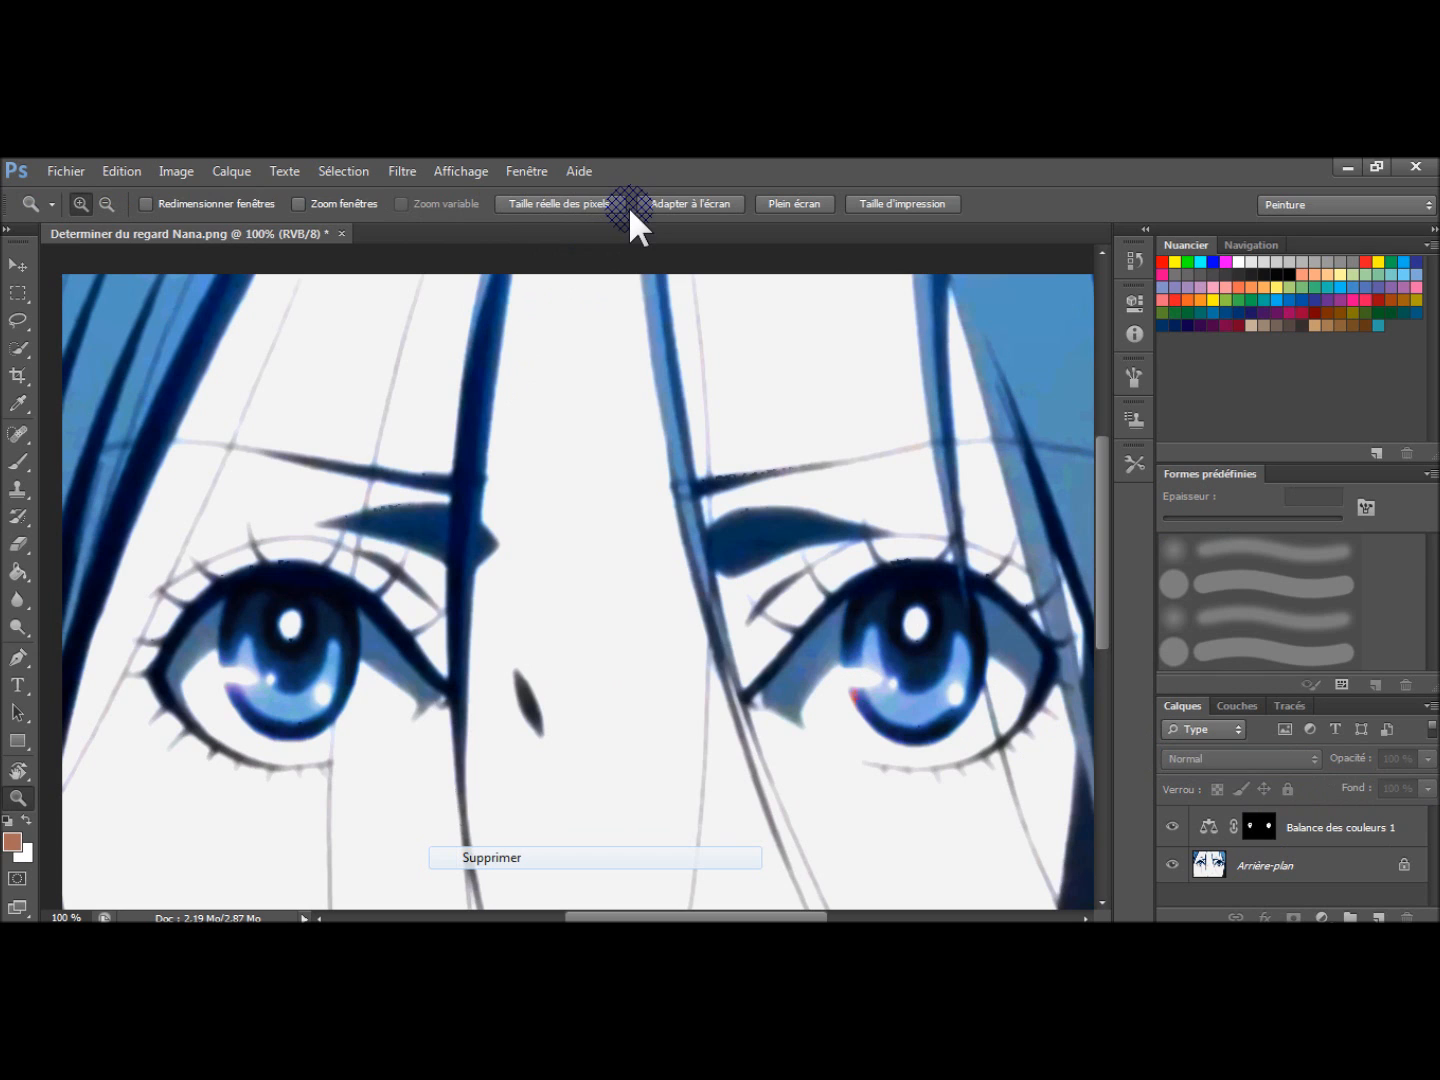
click(640, 198)
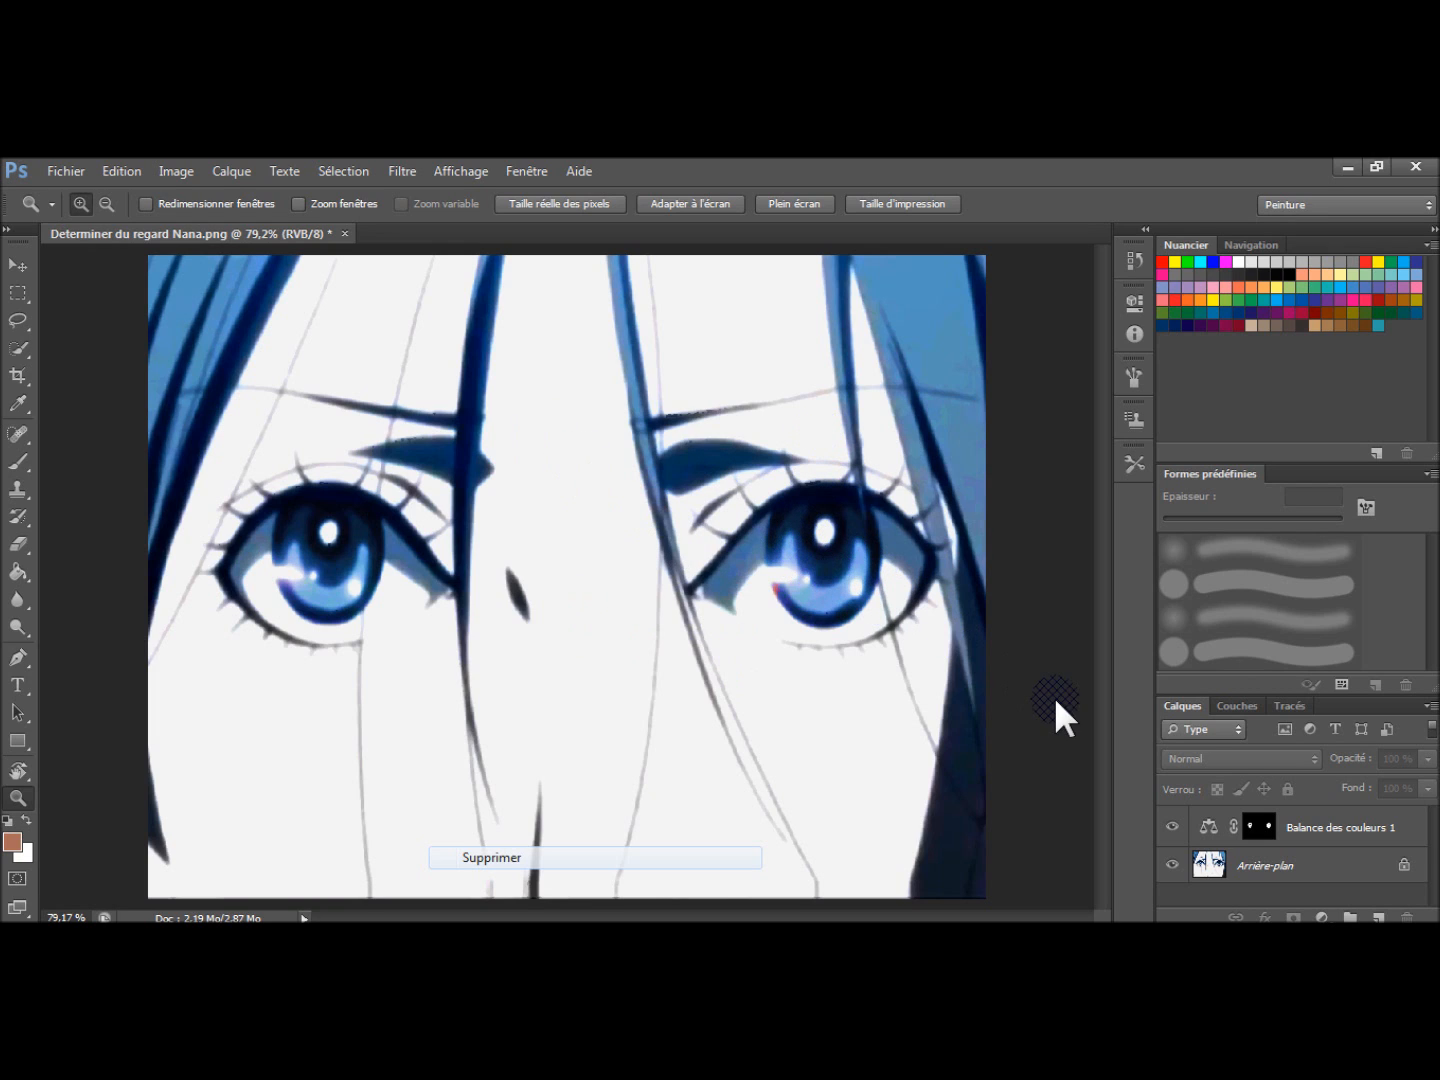
click(1174, 826)
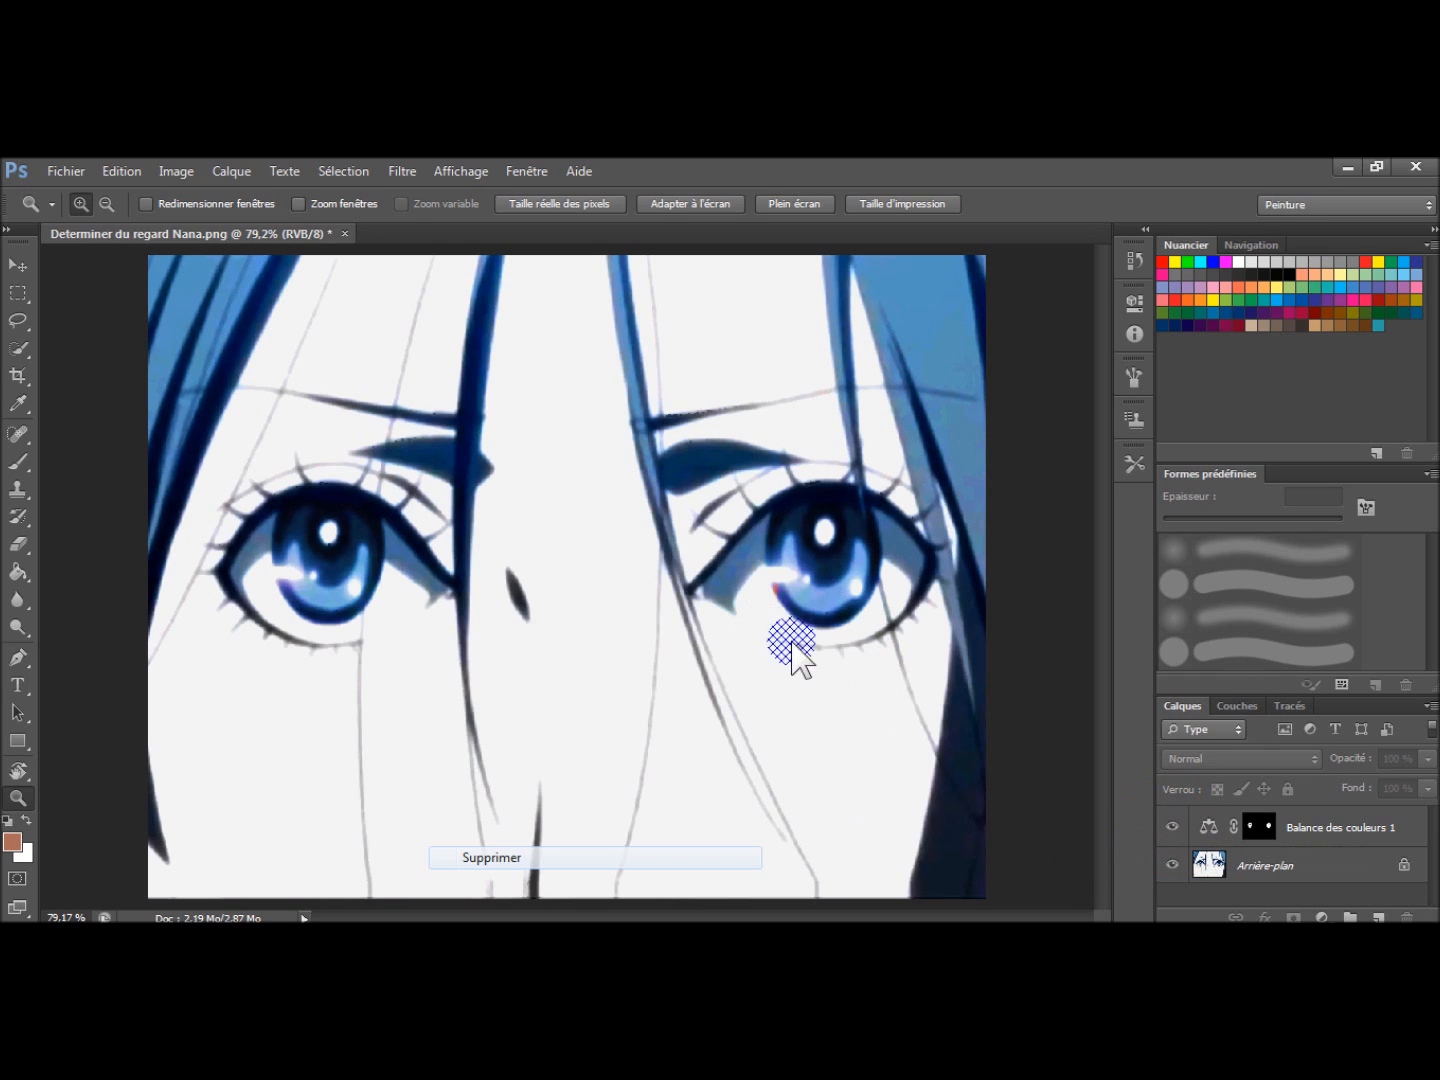